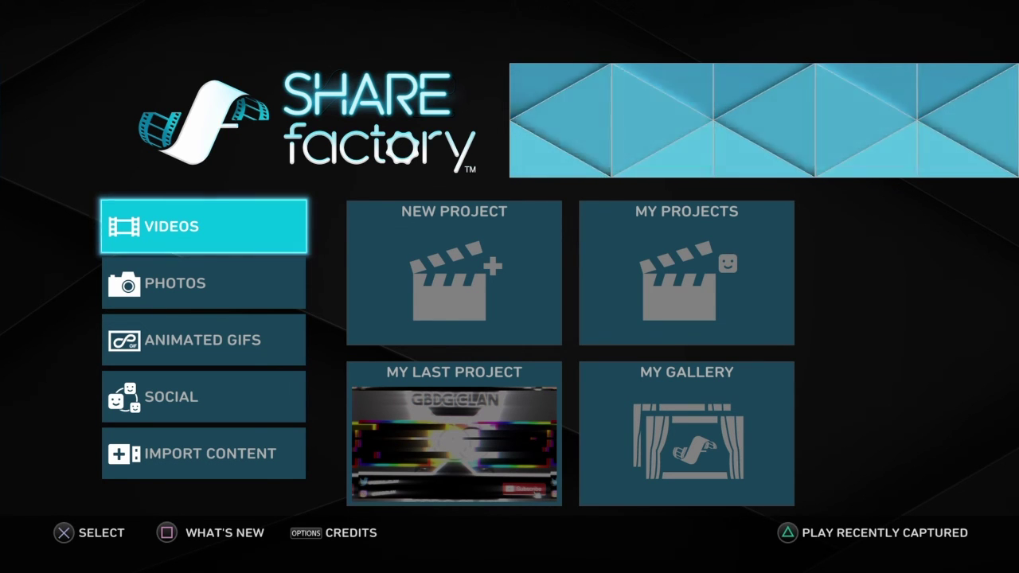
Open the last project, Soccer, from the My Last Project tile for editing.
{"action": "key", "text": "Right"}
{"action": "key", "text": "Down"}
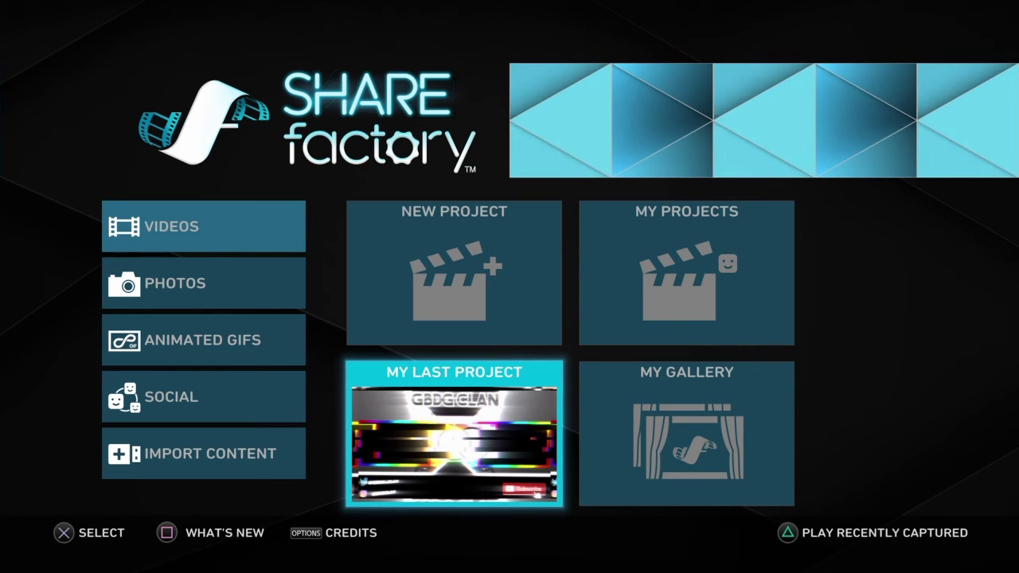
{"action": "key", "text": "Return"}
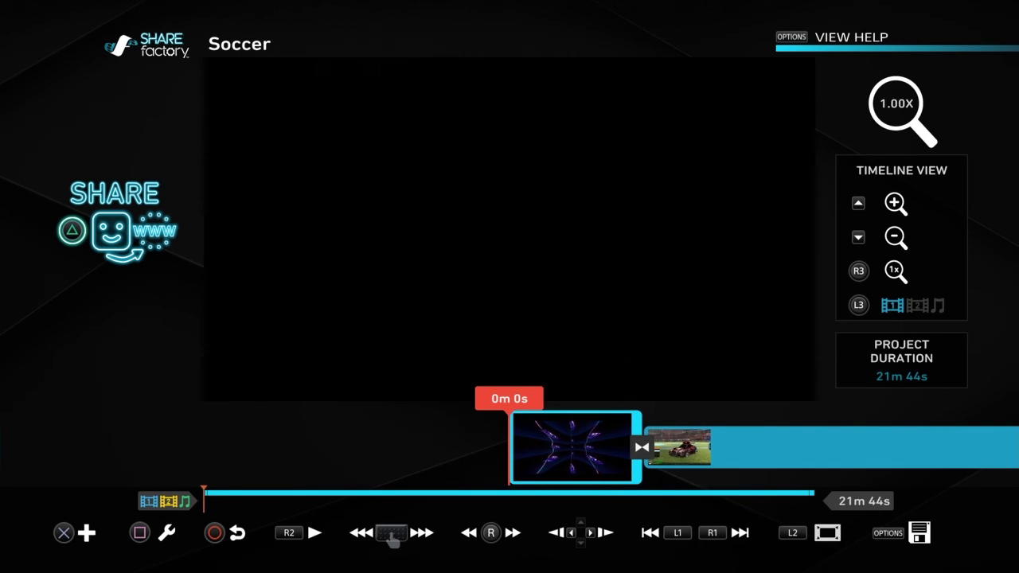
Preview the Soccer project's GBDG CLAN intro, then skip ahead into the gameplay footage.
{"action": "key", "text": "space"}
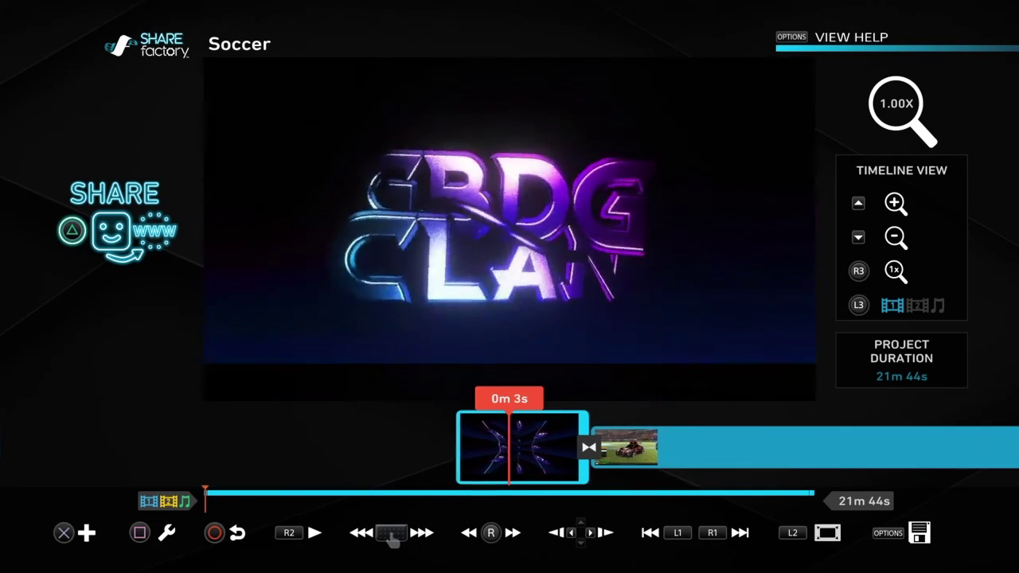
{"action": "key", "text": "space"}
{"action": "key", "text": "Right"}
{"action": "key", "text": "Right"}
{"action": "key", "text": "Right"}
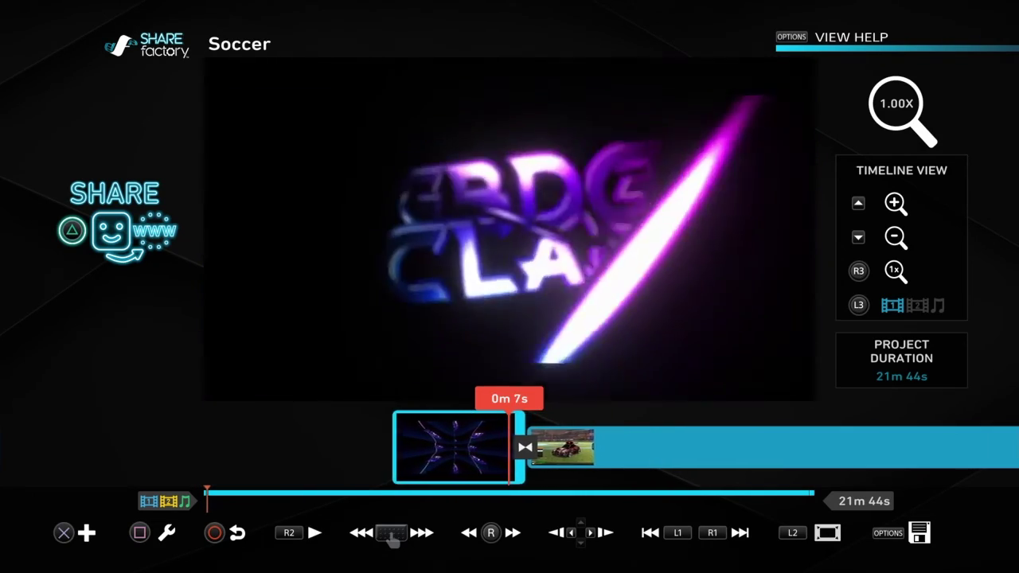
{"action": "key", "text": "Right"}
{"action": "key", "text": "Right"}
{"action": "key", "text": "Right"}
{"action": "key", "text": "Right"}
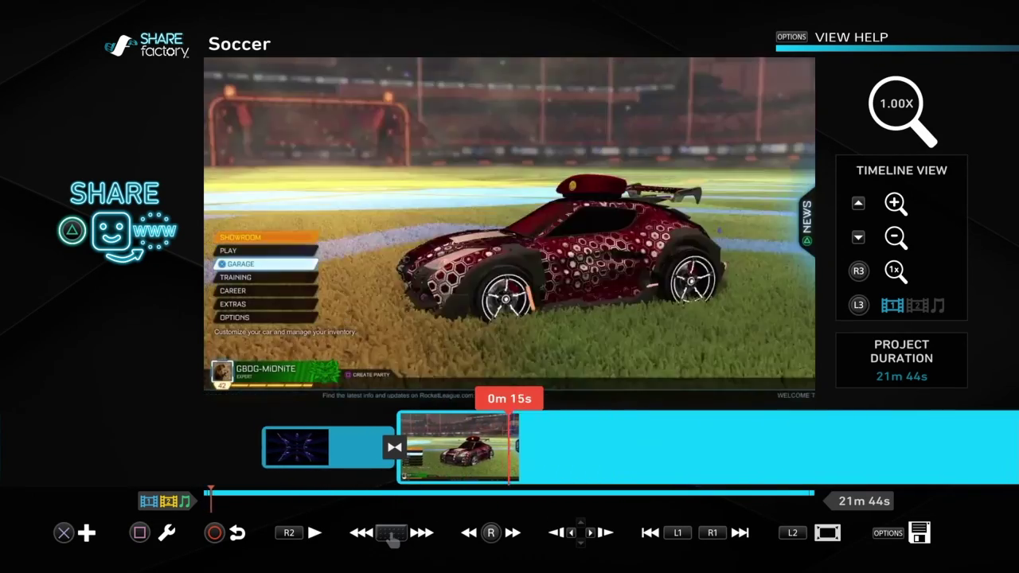
{"action": "key", "text": "Right"}
Jump to the GBDG CLAN outro, play it, then bring up the Exit Project choices.
{"action": "key", "text": "Right"}
{"action": "key", "text": "Right"}
{"action": "key", "text": "Right"}
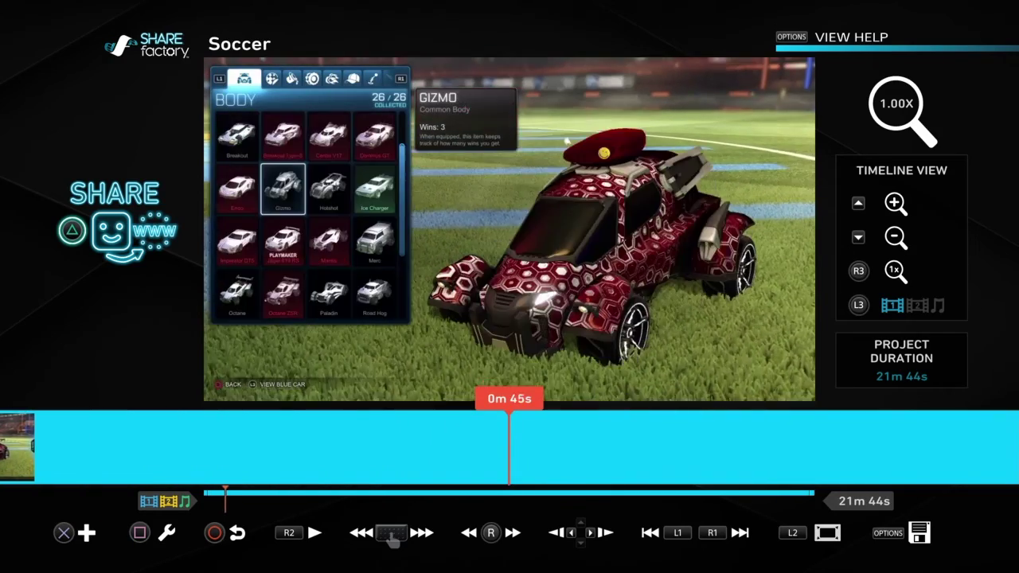
{"action": "key", "text": "Right"}
{"action": "key", "text": "End"}
{"action": "key", "text": "Left"}
{"action": "key", "text": "Right"}
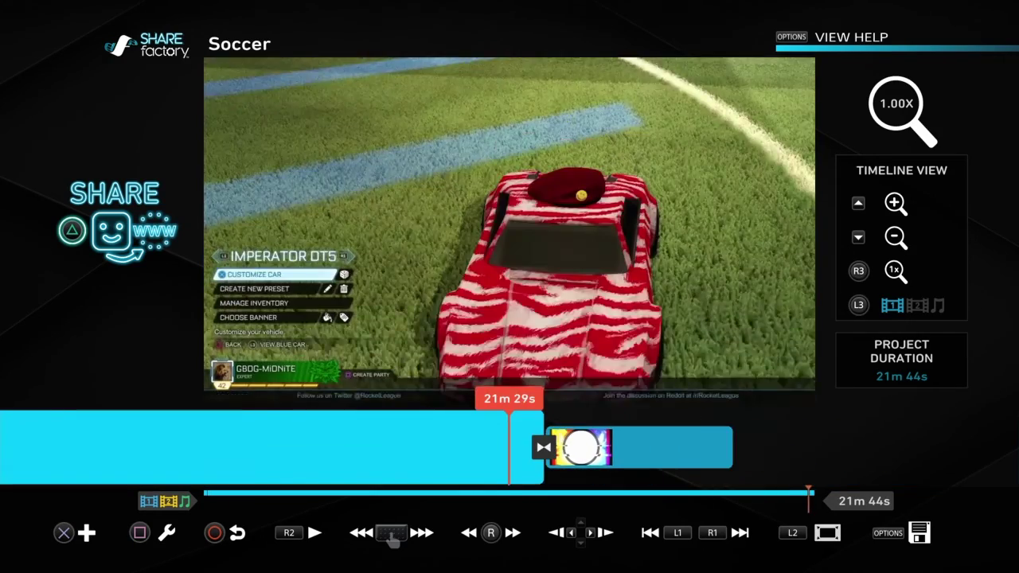
{"action": "key", "text": "Right"}
{"action": "key", "text": "Left"}
{"action": "key", "text": "space"}
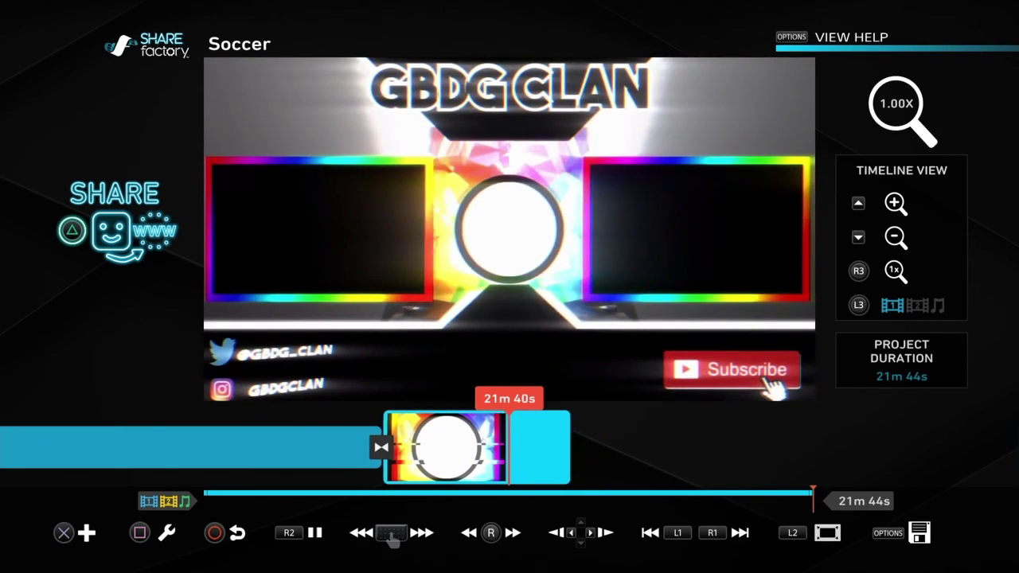
{"action": "key", "text": "Escape"}
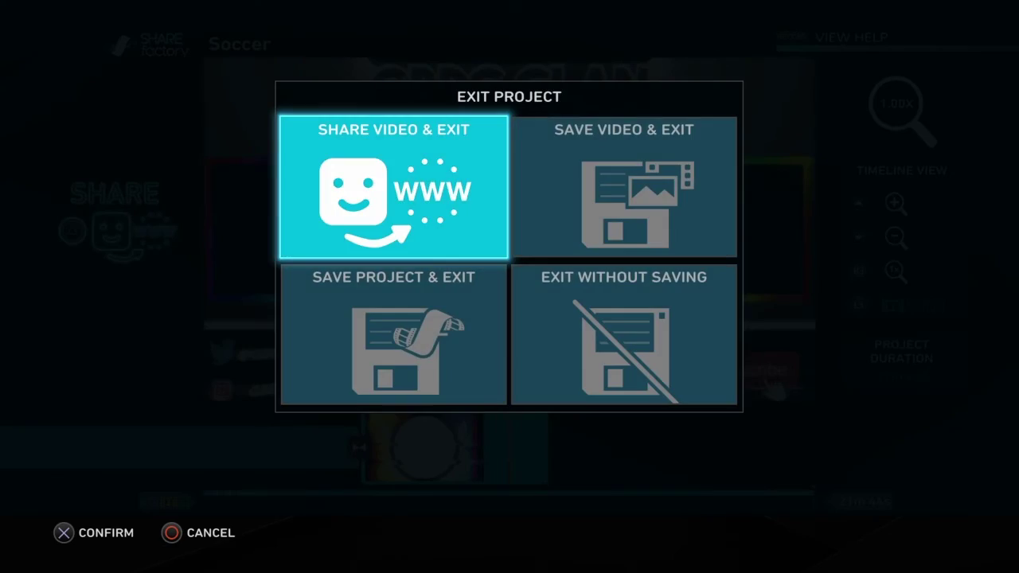
Exit the Soccer project without saving and move to the Import Content section.
{"action": "key", "text": "Down"}
{"action": "key", "text": "Right"}
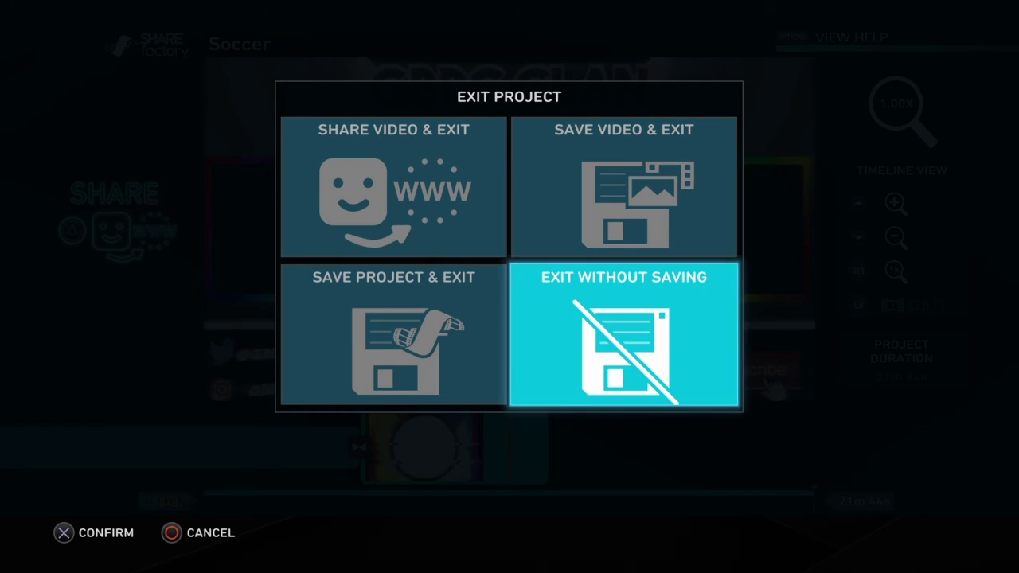
{"action": "key", "text": "Return"}
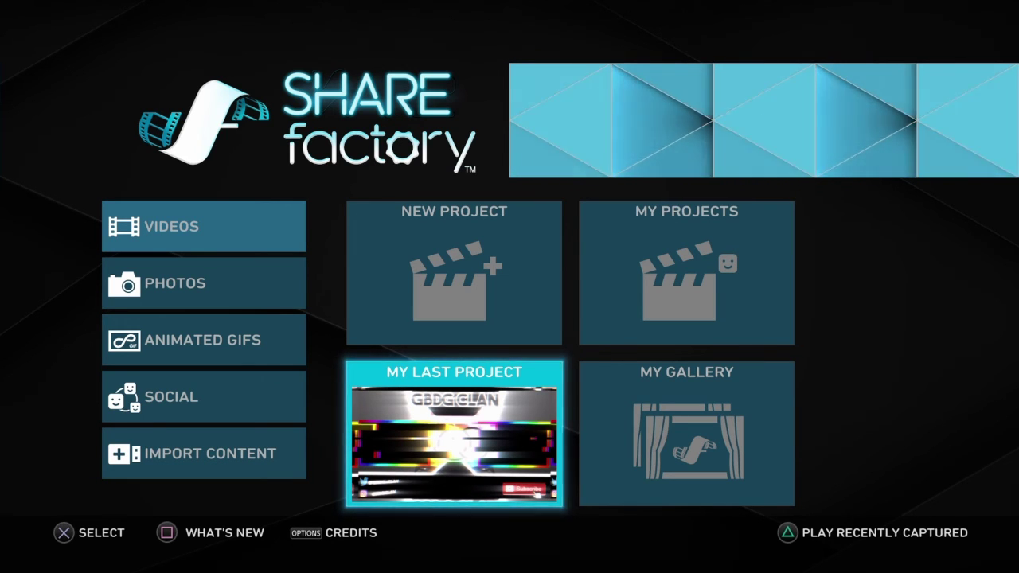
{"action": "key", "text": "Left"}
{"action": "key", "text": "Down"}
Open Import Videos and choose Import From USB.
{"action": "key", "text": "Down"}
{"action": "key", "text": "Down"}
{"action": "key", "text": "Down"}
{"action": "key", "text": "Right"}
{"action": "key", "text": "Down"}
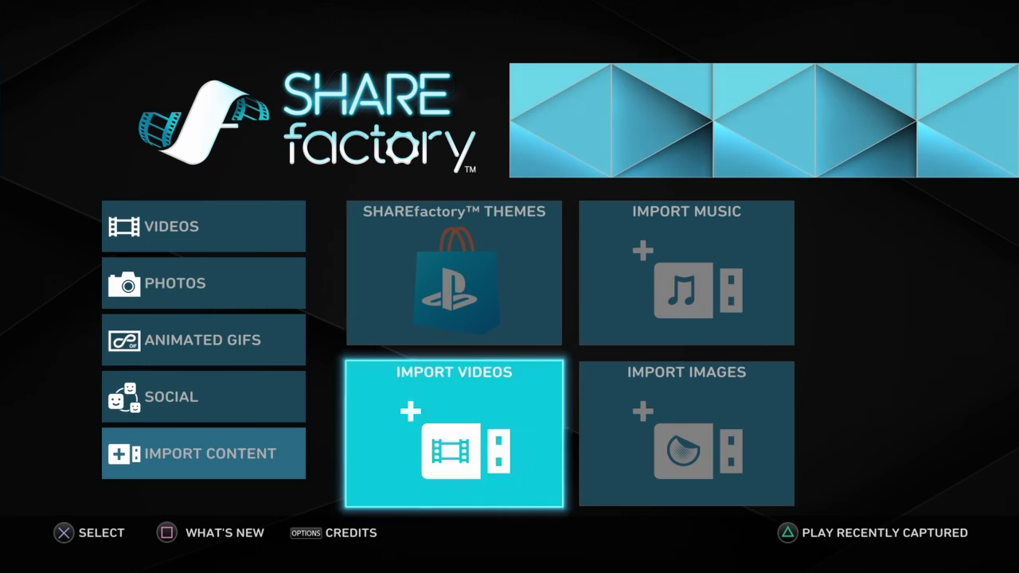
{"action": "key", "text": "Return"}
{"action": "key", "text": "Down"}
{"action": "key", "text": "Left"}
{"action": "key", "text": "Return"}
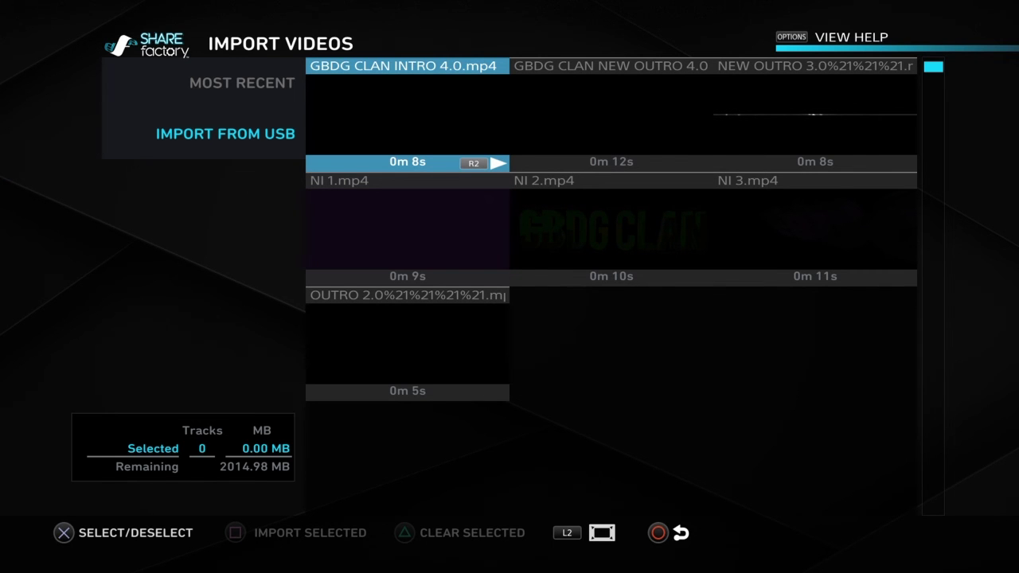
Browse the clips listed on the Import Videos screen.
{"action": "key", "text": "Right"}
{"action": "key", "text": "Right"}
{"action": "key", "text": "Down"}
{"action": "key", "text": "Left"}
{"action": "key", "text": "Left"}
{"action": "key", "text": "Down"}
{"action": "key", "text": "Up"}
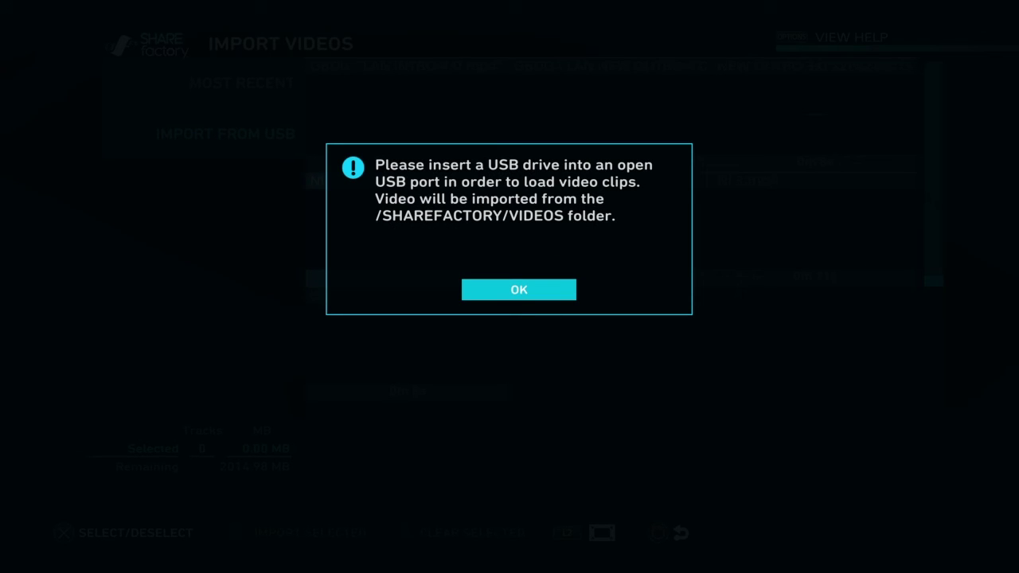
Dismiss the USB drive warning with OK and back out of Import Videos.
{"action": "key", "text": "Return"}
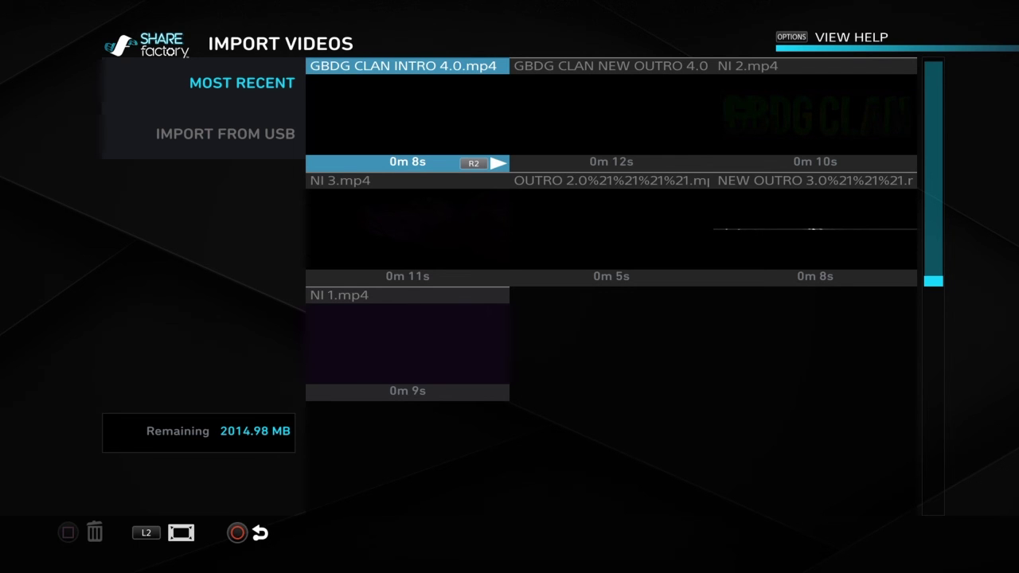
{"action": "key", "text": "Escape"}
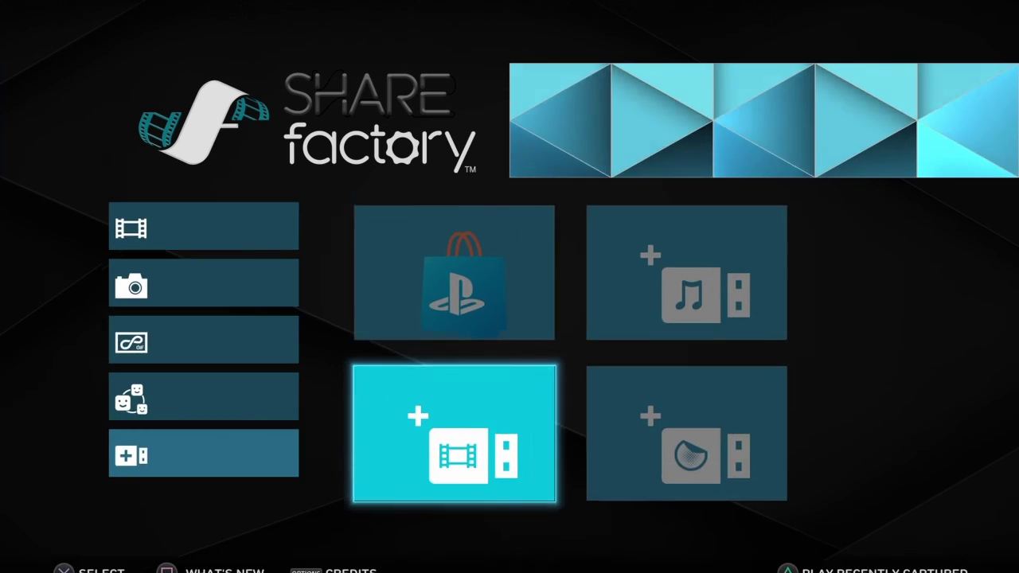
Start a New Project from the Videos category.
{"action": "key", "text": "Left"}
{"action": "key", "text": "Up"}
{"action": "key", "text": "Up"}
{"action": "key", "text": "Up"}
{"action": "key", "text": "Up"}
{"action": "key", "text": "Right"}
{"action": "key", "text": "Right"}
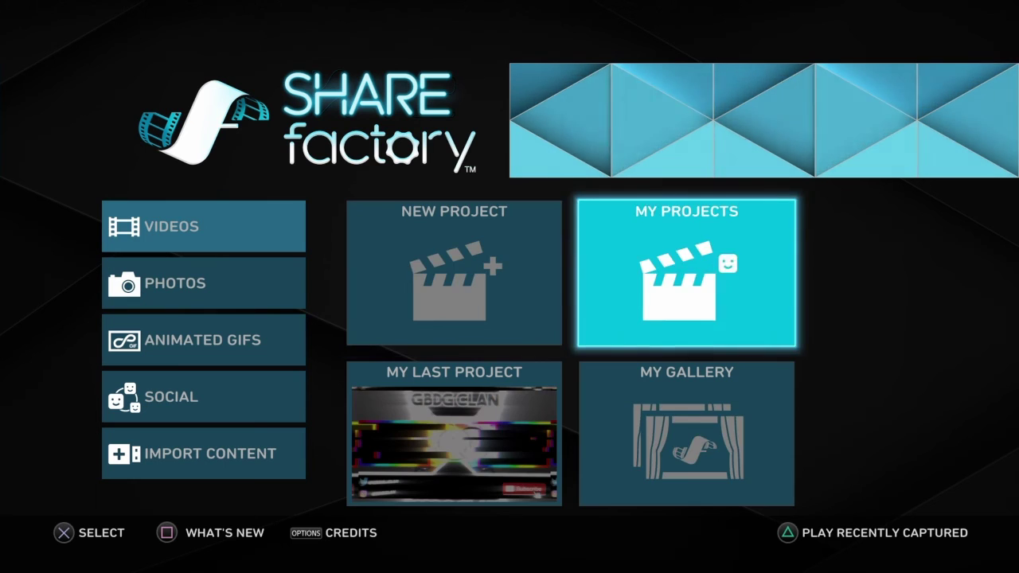
{"action": "key", "text": "Left"}
{"action": "key", "text": "Down"}
{"action": "key", "text": "Up"}
{"action": "key", "text": "Return"}
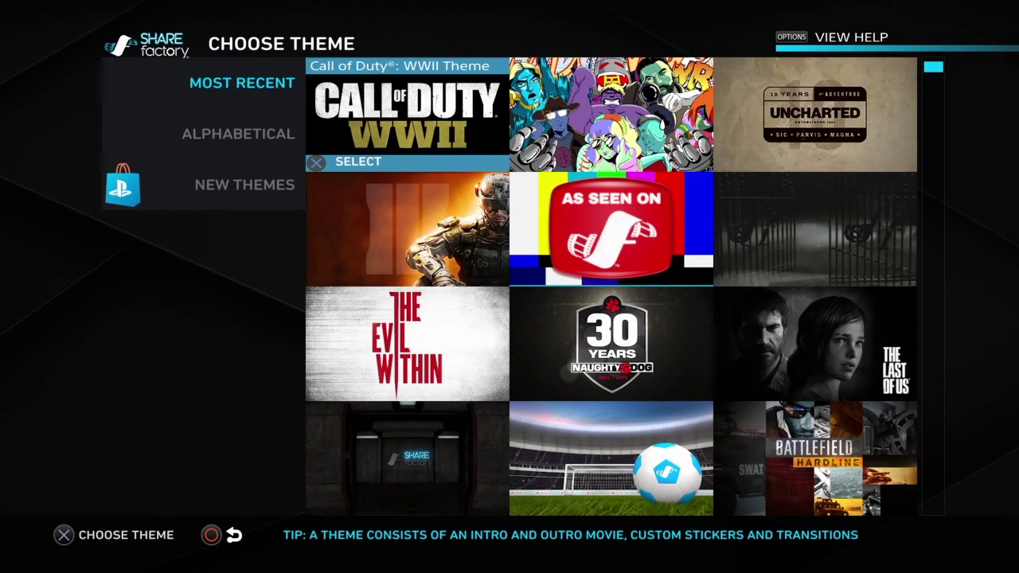
Browse the themes and pick the PlayStation 4 Theme.
{"action": "key", "text": "Right"}
{"action": "key", "text": "Down"}
{"action": "key", "text": "Down"}
{"action": "key", "text": "Down"}
{"action": "key", "text": "Down"}
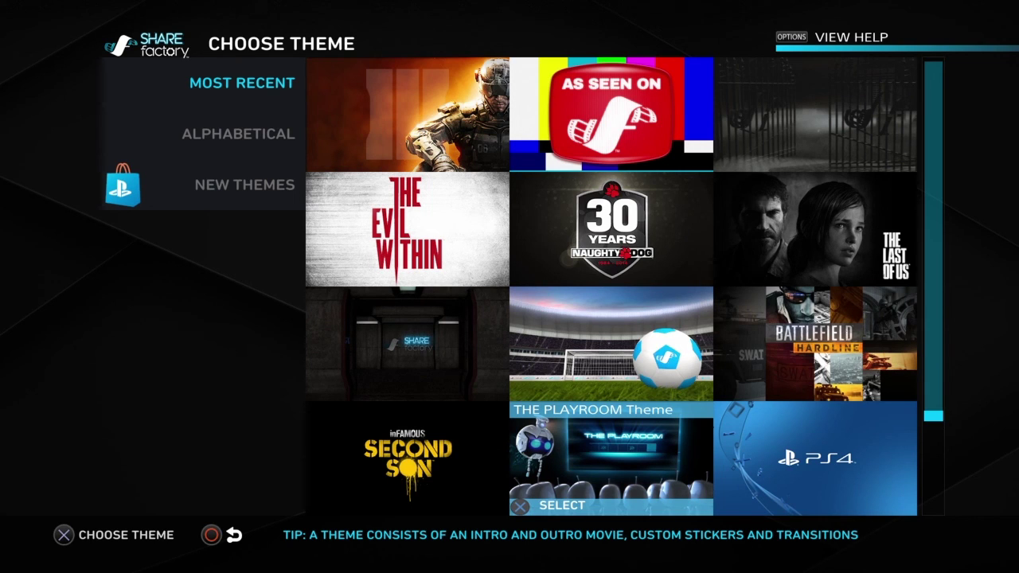
{"action": "key", "text": "Right"}
{"action": "key", "text": "Left"}
{"action": "key", "text": "Up"}
{"action": "key", "text": "Up"}
{"action": "key", "text": "Up"}
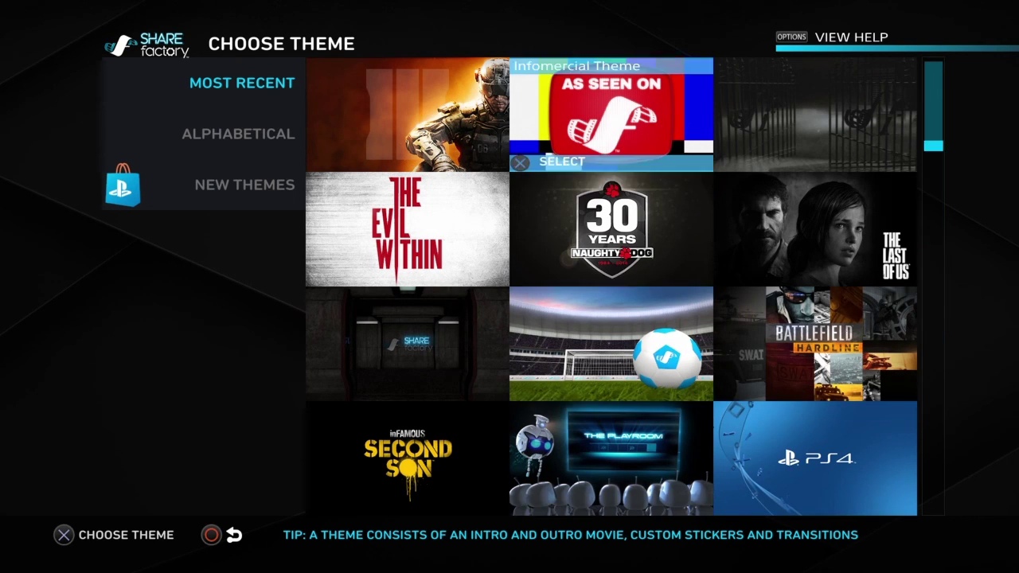
{"action": "key", "text": "Left"}
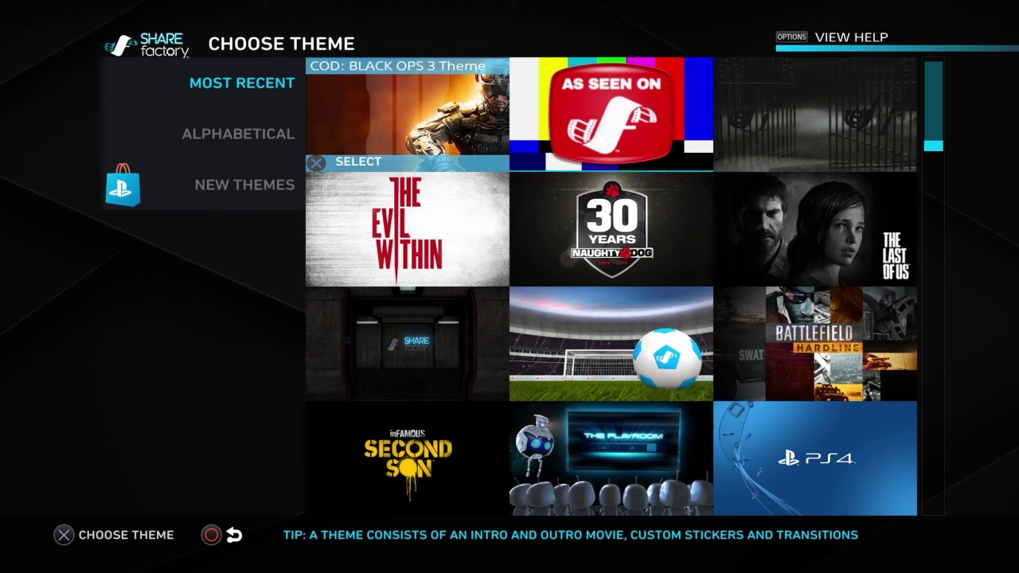
{"action": "key", "text": "Down"}
{"action": "key", "text": "Down"}
{"action": "key", "text": "Down"}
{"action": "key", "text": "Right"}
{"action": "key", "text": "Right"}
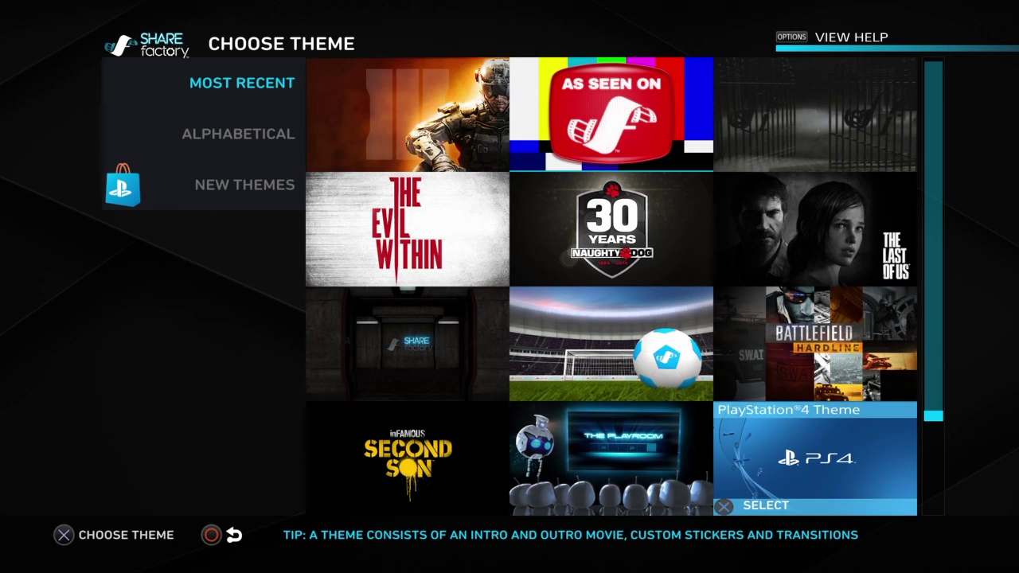
{"action": "key", "text": "Down"}
{"action": "key", "text": "Up"}
{"action": "key", "text": "Right"}
{"action": "key", "text": "Right"}
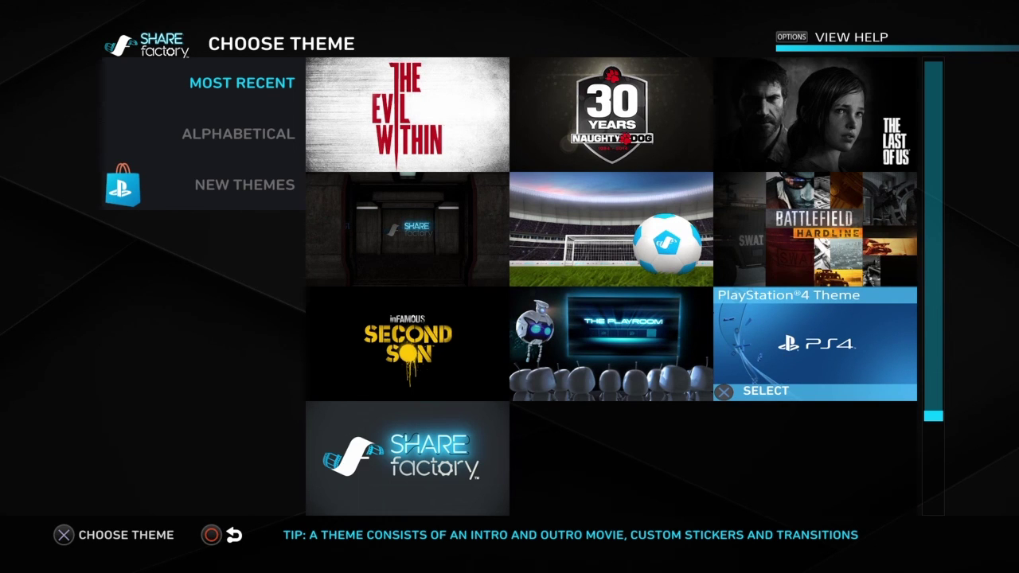
{"action": "key", "text": "Return"}
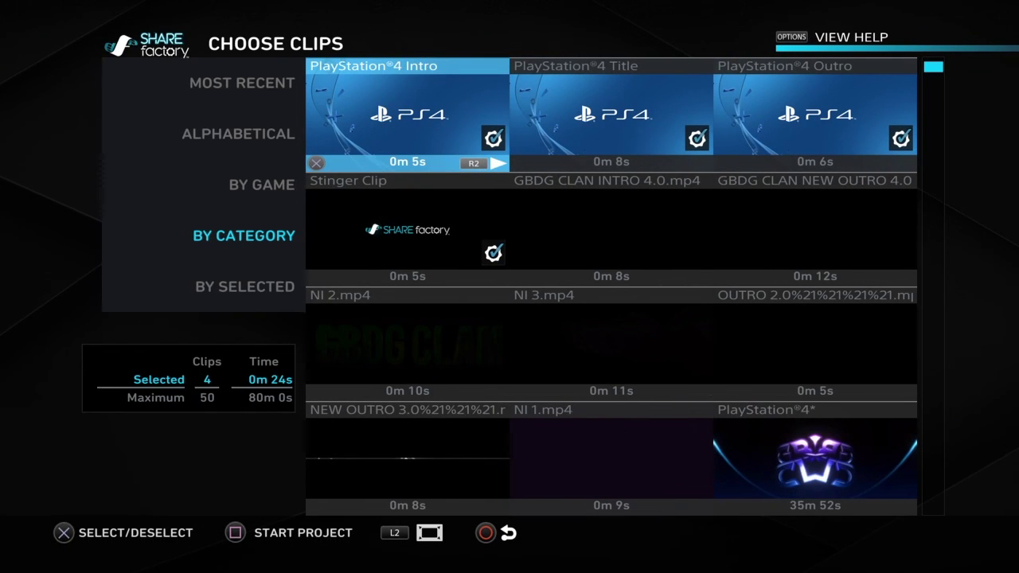
Review the theme's clips, then Start Project and Continue without renaming.
{"action": "key", "text": "Right"}
{"action": "key", "text": "Down"}
{"action": "key", "text": "Left"}
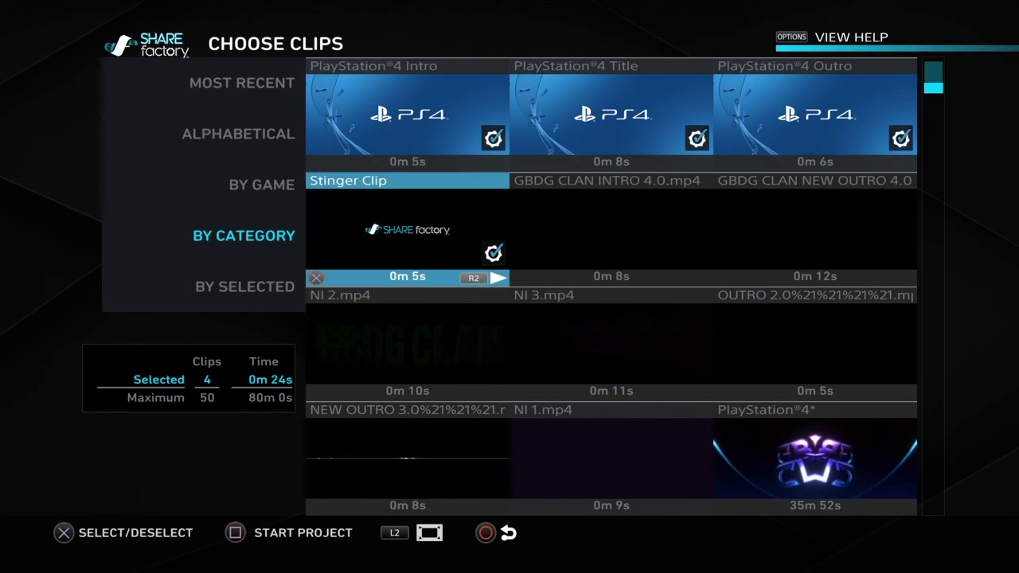
{"action": "key", "text": "Up"}
{"action": "key", "text": "s"}
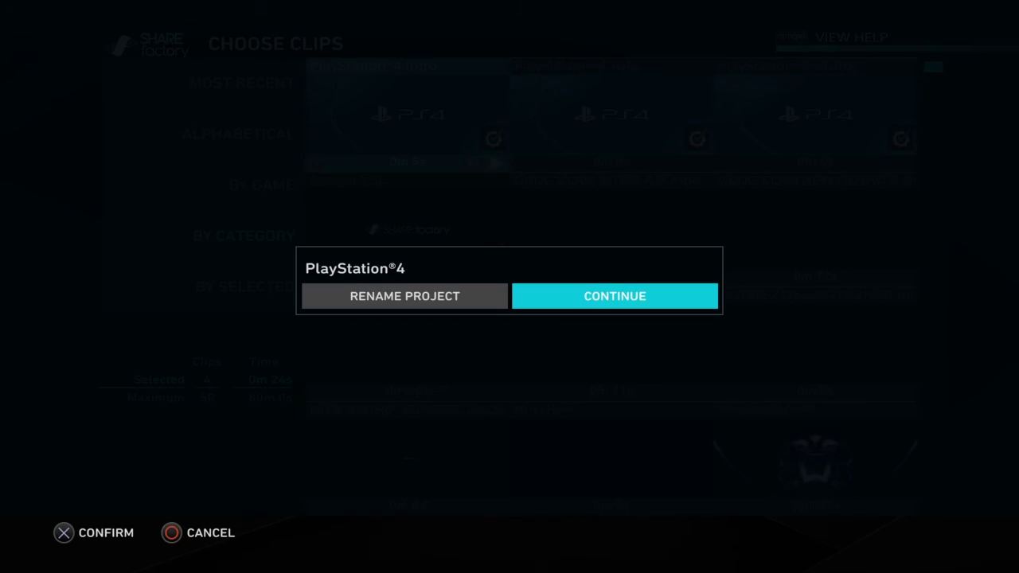
{"action": "key", "text": "Return"}
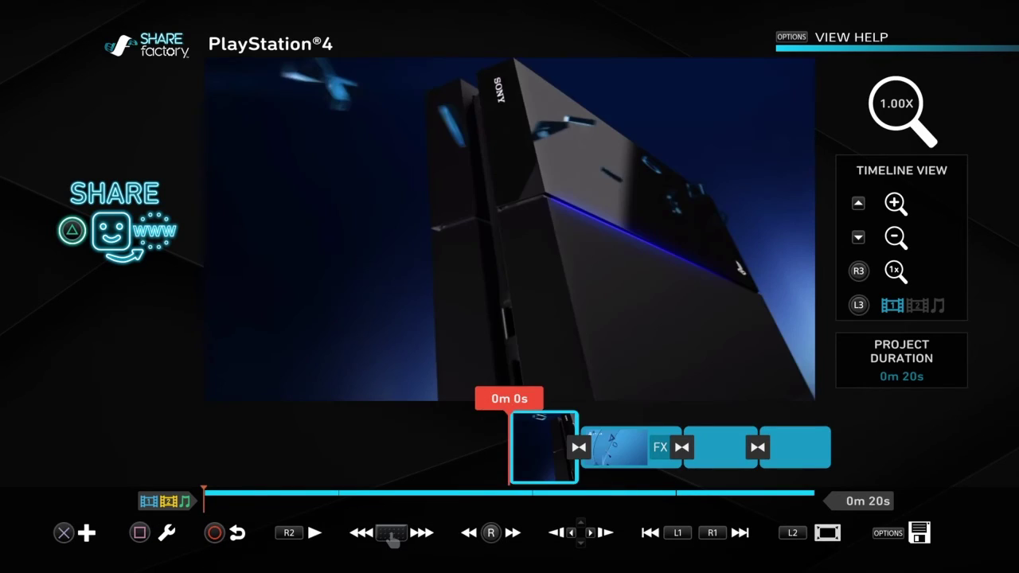
Delete the opening clip of the new PlayStation 4 project with Delete Clip and Confirm.
{"action": "key", "text": "End"}
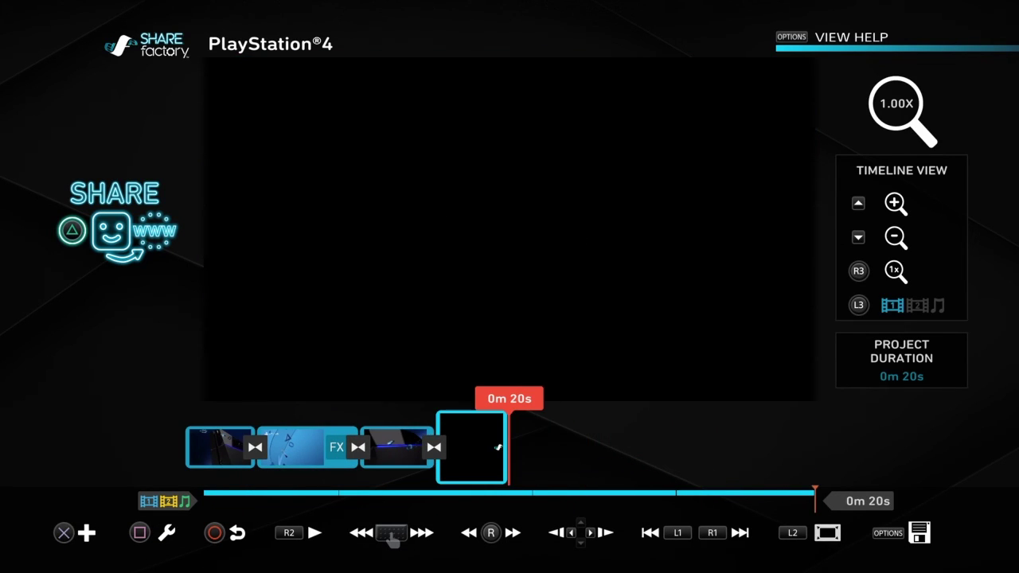
{"action": "key", "text": "Home"}
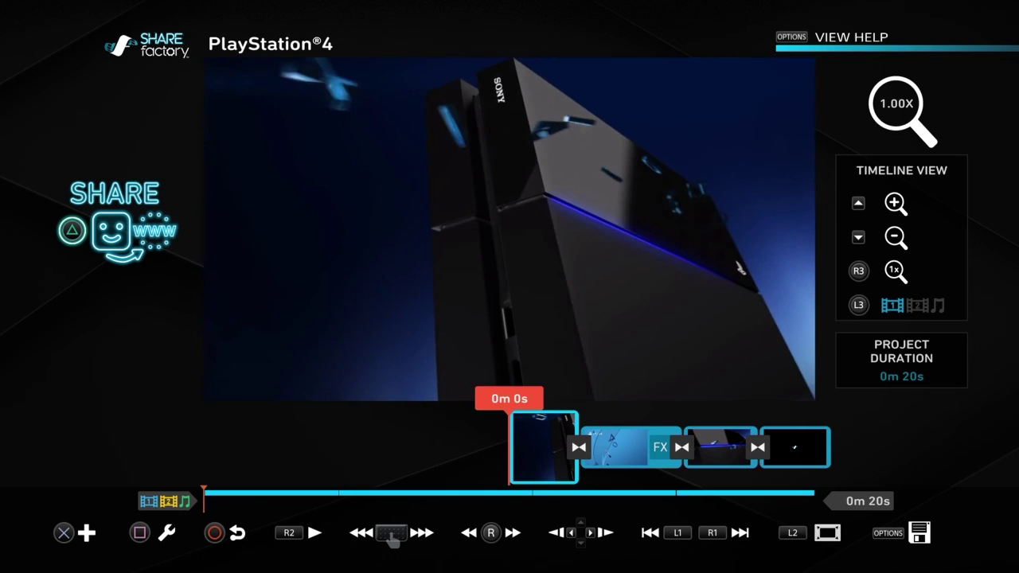
{"action": "key", "text": "Return"}
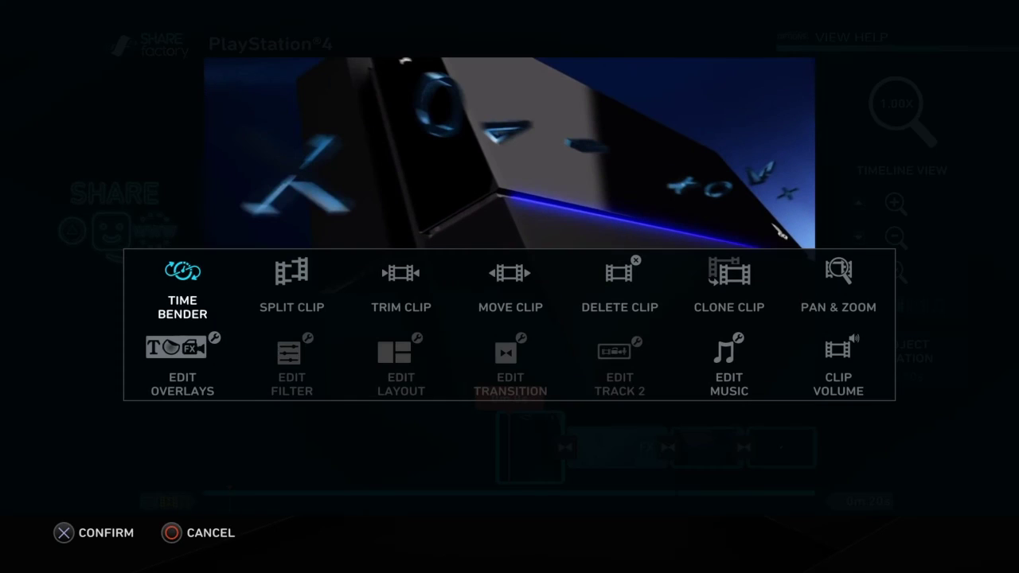
{"action": "key", "text": "Right"}
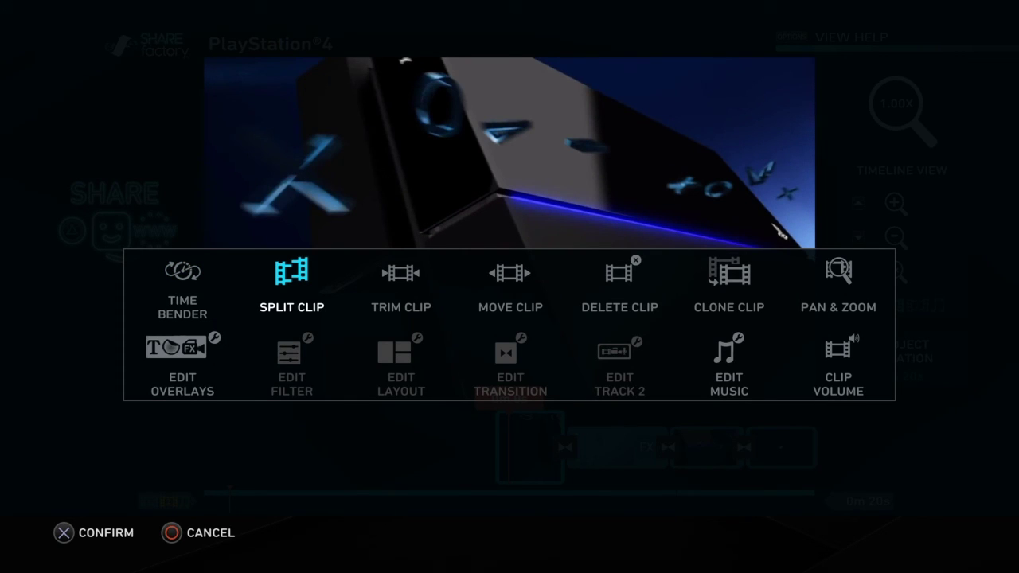
{"action": "key", "text": "Right"}
{"action": "key", "text": "Right"}
{"action": "key", "text": "Right"}
{"action": "key", "text": "Return"}
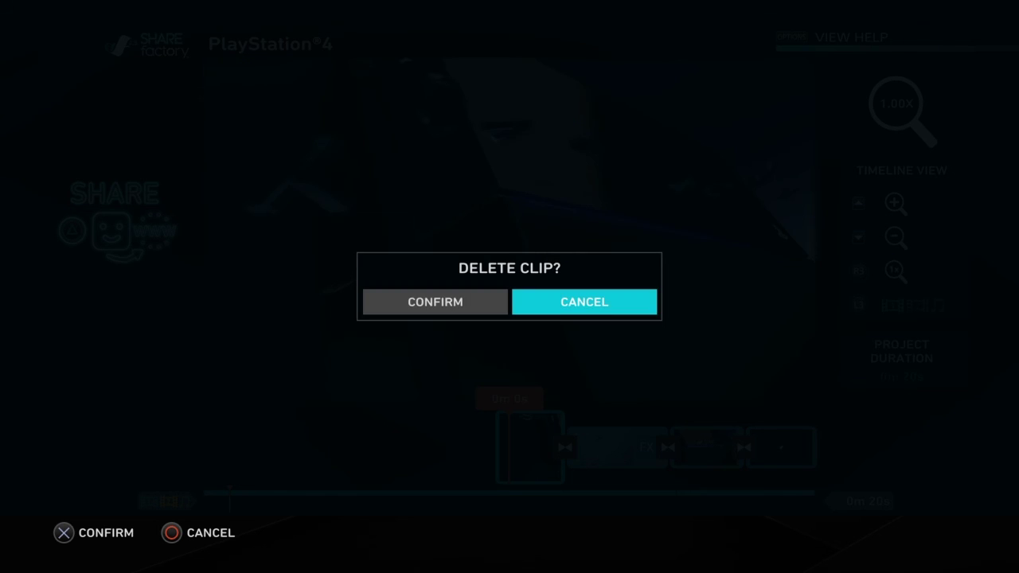
{"action": "key", "text": "Left"}
{"action": "key", "text": "Return"}
{"action": "key", "text": "Return"}
{"action": "key", "text": "Return"}
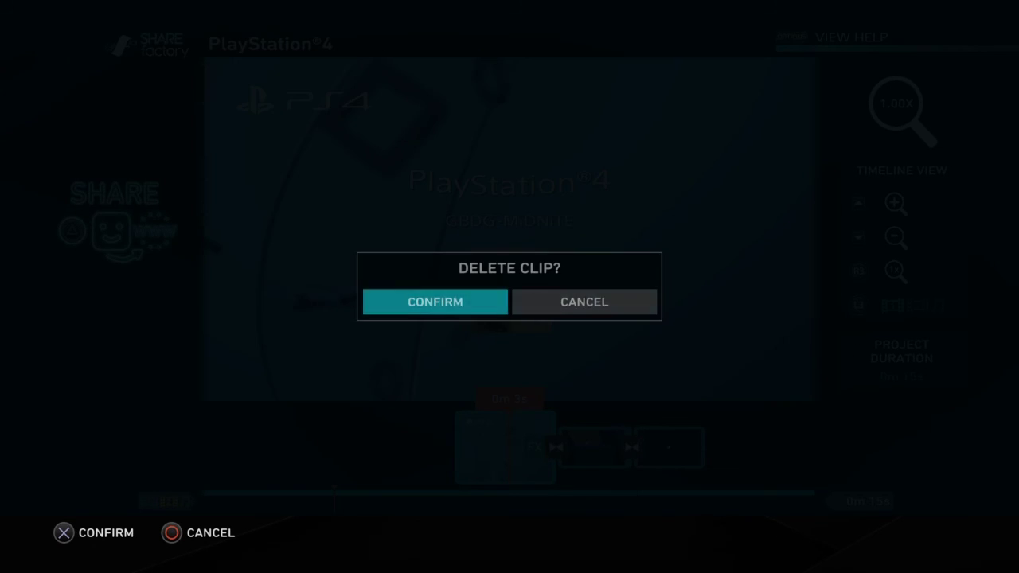
{"action": "key", "text": "Return"}
{"action": "key", "text": "Return"}
{"action": "key", "text": "Return"}
{"action": "key", "text": "Return"}
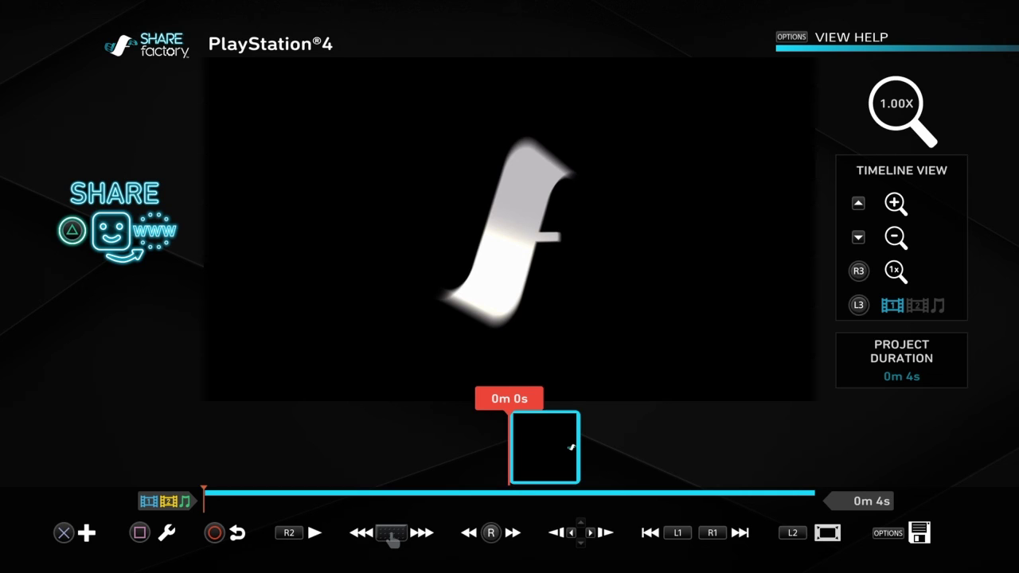
Choose Add Clip and look over the available clips and sorting choices.
{"action": "key", "text": "Return"}
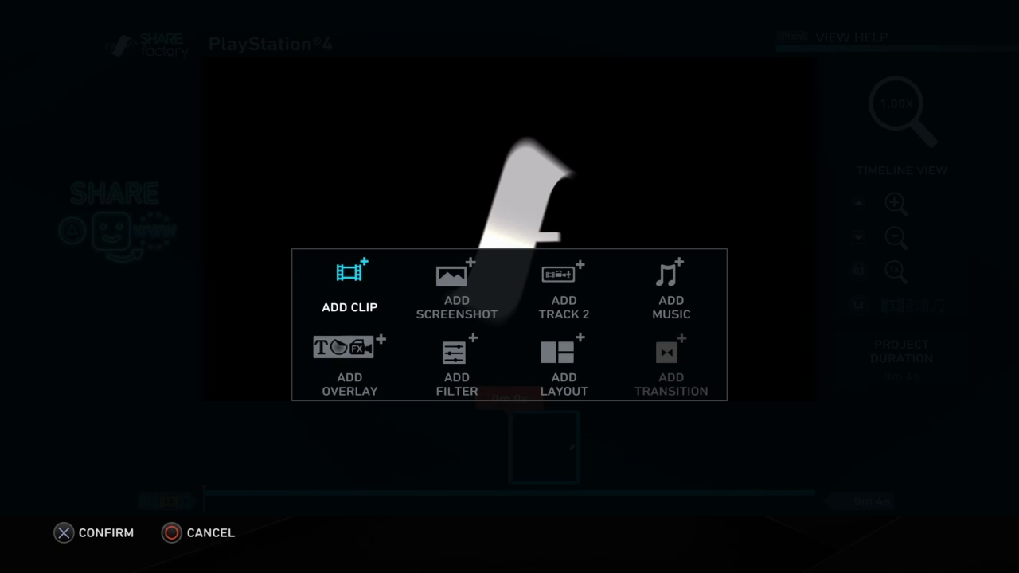
{"action": "key", "text": "Return"}
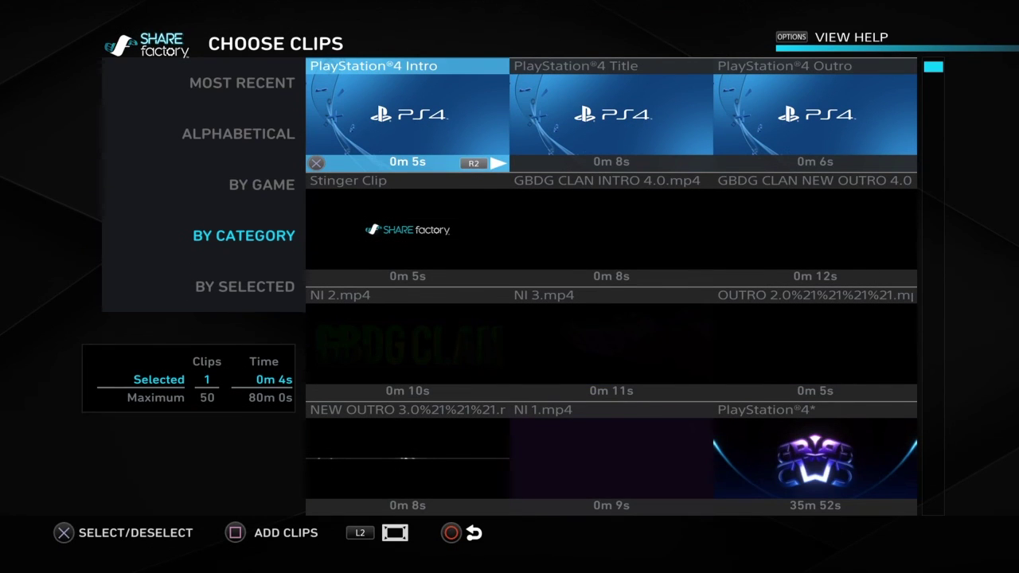
{"action": "key", "text": "Left"}
{"action": "key", "text": "Down"}
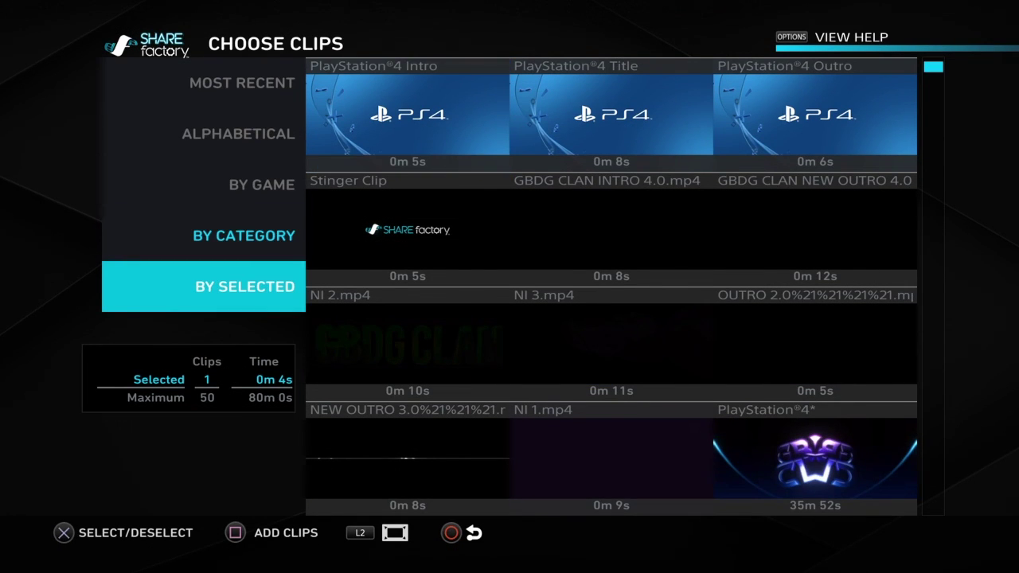
{"action": "key", "text": "Right"}
Sort clips By Category and show only Imported Videos.
{"action": "key", "text": "Right"}
{"action": "key", "text": "Down"}
{"action": "key", "text": "Left"}
{"action": "key", "text": "Down"}
{"action": "key", "text": "Left"}
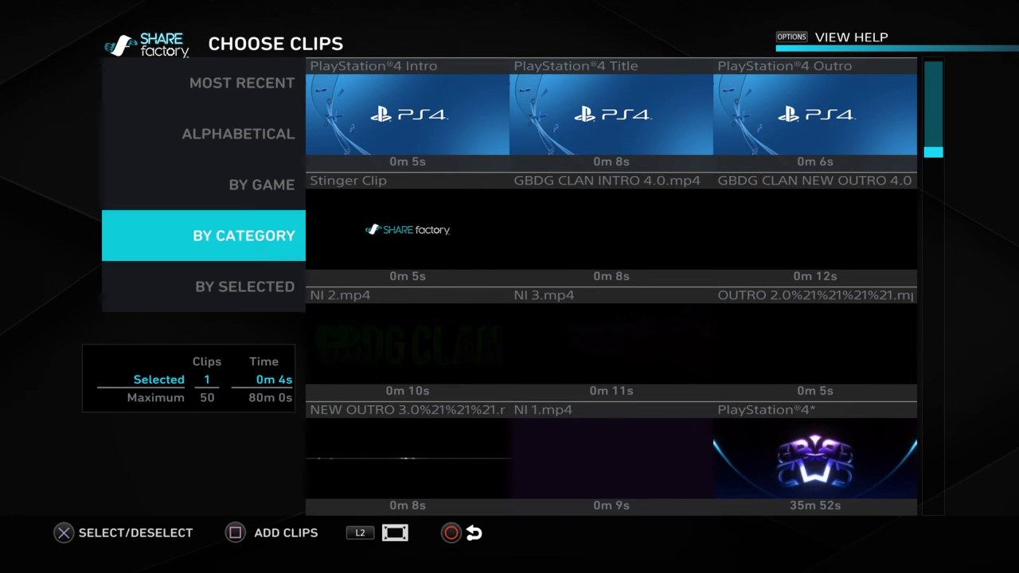
{"action": "key", "text": "Down"}
{"action": "key", "text": "Right"}
{"action": "key", "text": "Down"}
{"action": "key", "text": "Left"}
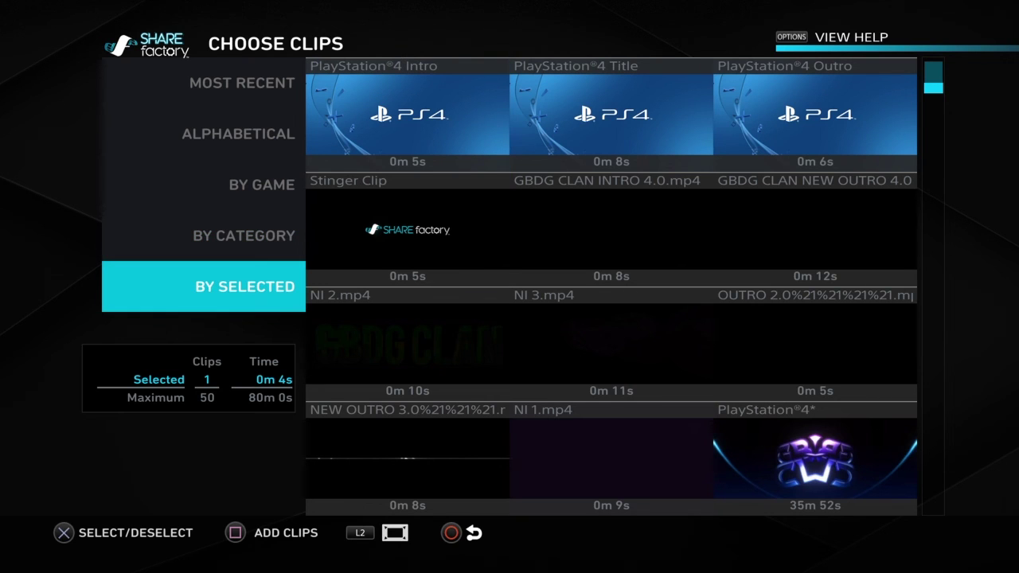
{"action": "key", "text": "Up"}
{"action": "key", "text": "Return"}
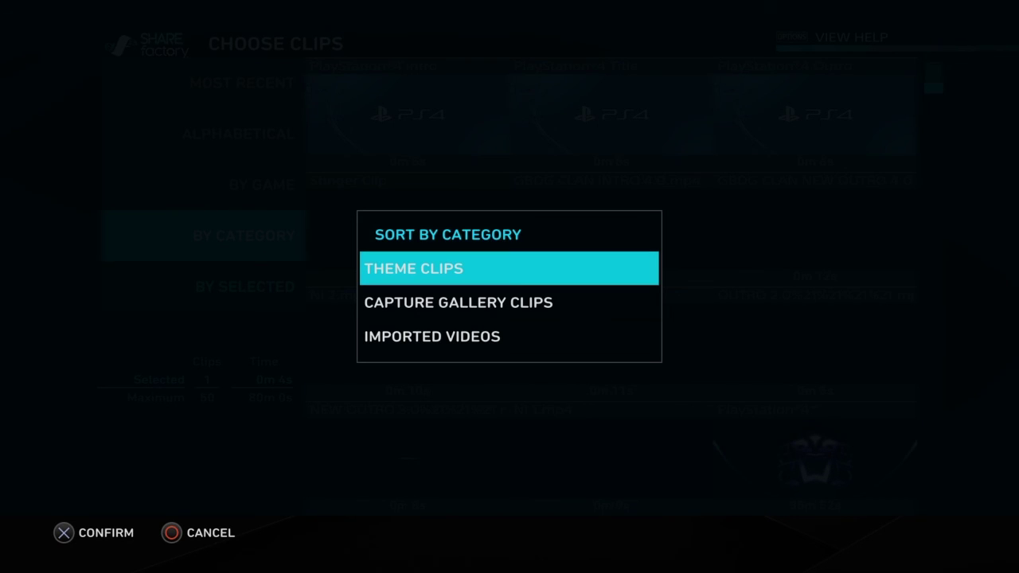
{"action": "key", "text": "Down"}
{"action": "key", "text": "Down"}
{"action": "key", "text": "Return"}
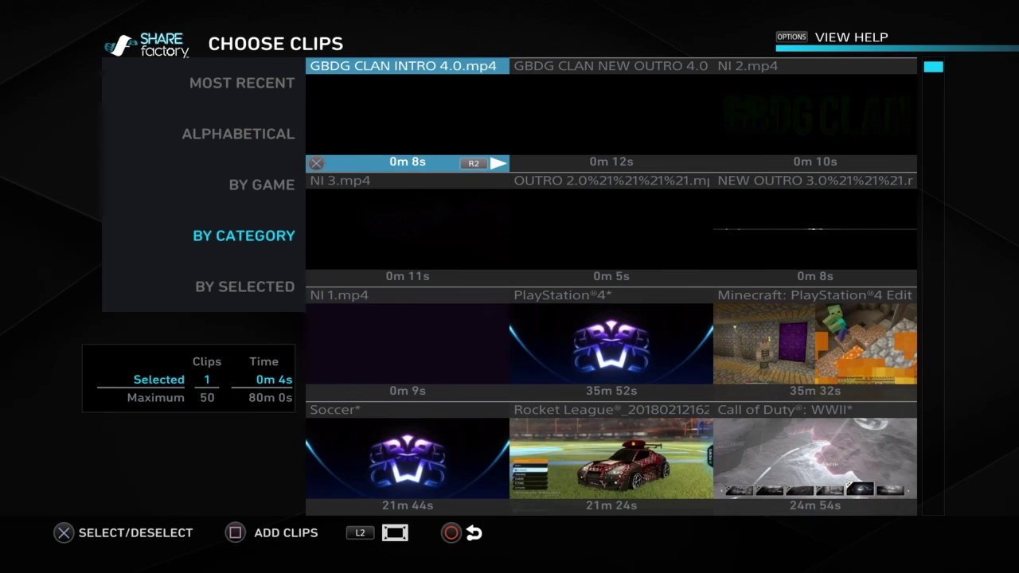
Select GBDG CLAN INTRO 4.0 and add it to the timeline.
{"action": "key", "text": "Right"}
{"action": "key", "text": "Down"}
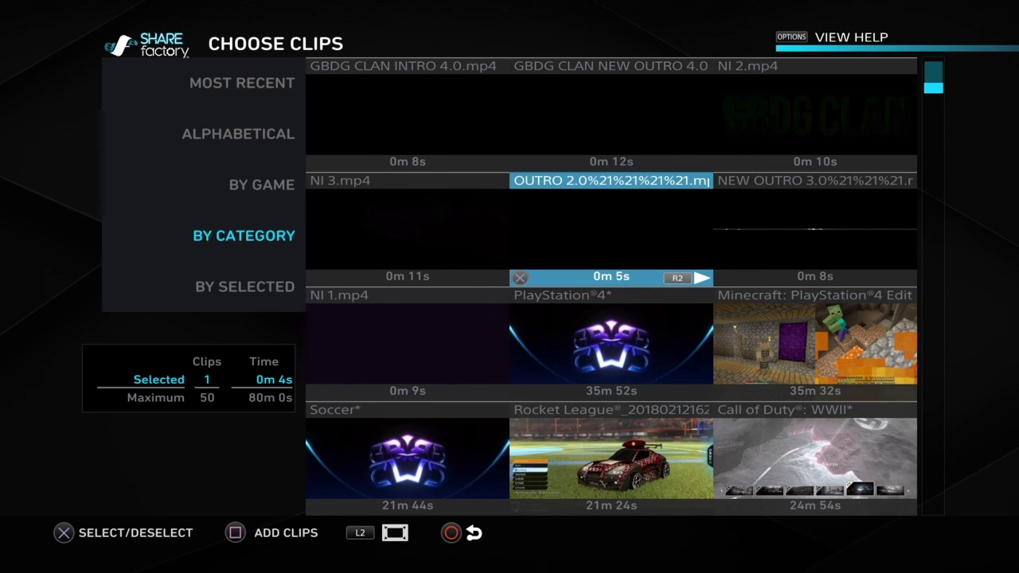
{"action": "key", "text": "Down"}
{"action": "key", "text": "Right"}
{"action": "key", "text": "Left"}
{"action": "key", "text": "Left"}
{"action": "key", "text": "Up"}
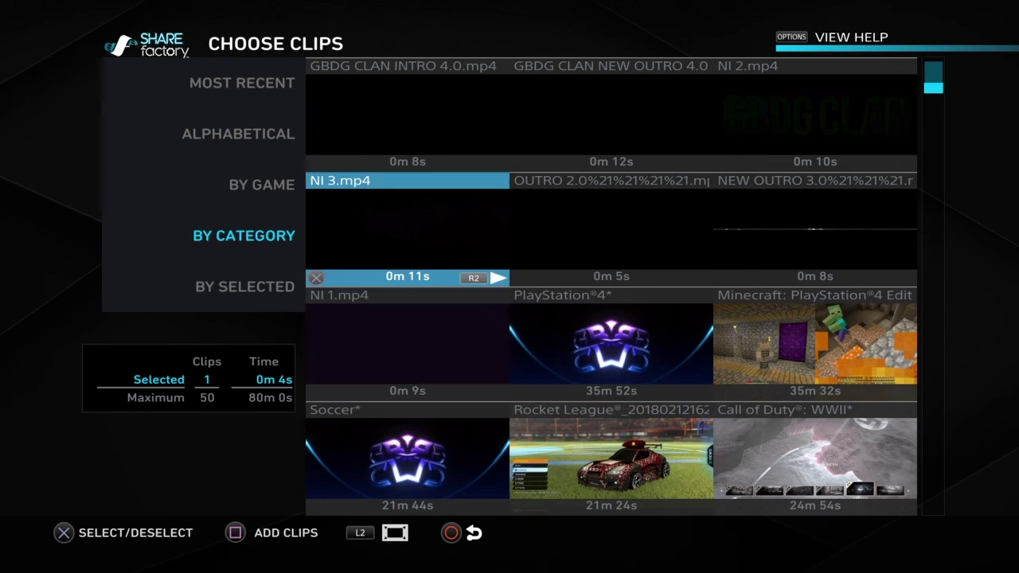
{"action": "key", "text": "Right"}
{"action": "key", "text": "Down"}
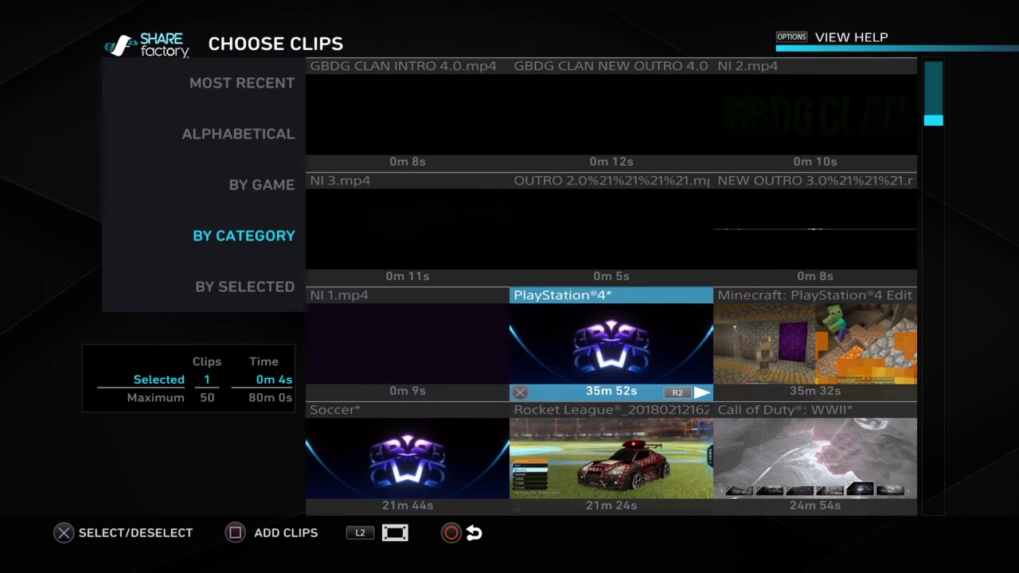
{"action": "key", "text": "Up"}
{"action": "key", "text": "Up"}
{"action": "key", "text": "Left"}
{"action": "key", "text": "Return"}
{"action": "key", "text": "s"}
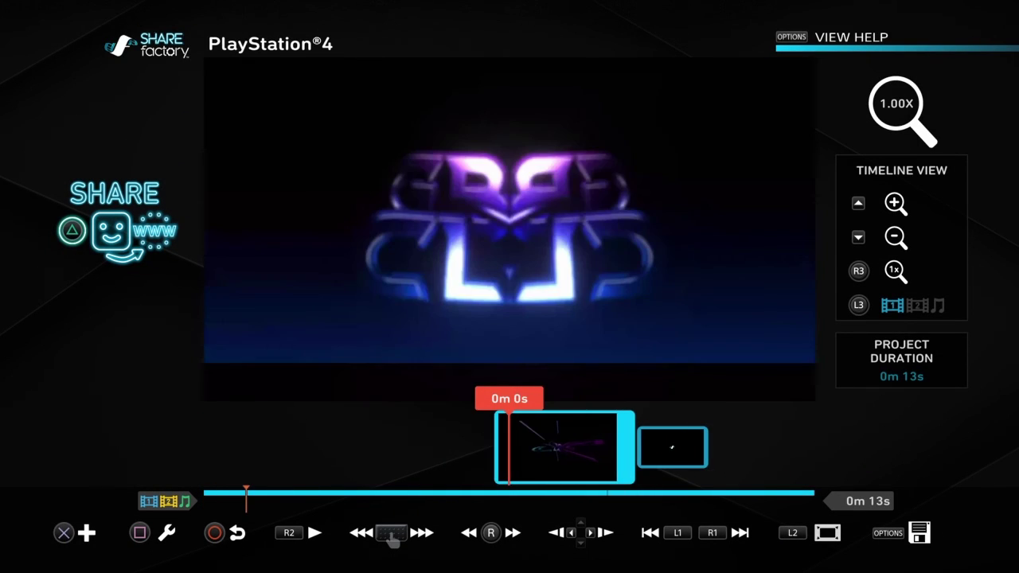
Open Add Clip again and select the intro plus several other imported videos.
{"action": "key", "text": "Return"}
{"action": "key", "text": "Return"}
{"action": "key", "text": "Right"}
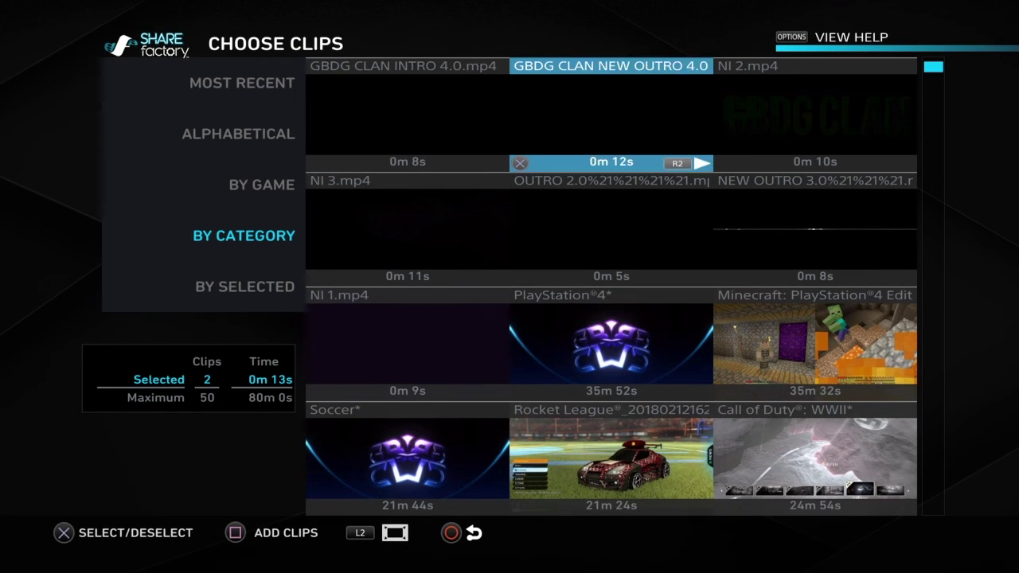
{"action": "key", "text": "Left"}
{"action": "key", "text": "Return"}
{"action": "key", "text": "Right"}
{"action": "key", "text": "Return"}
{"action": "key", "text": "Right"}
{"action": "key", "text": "Return"}
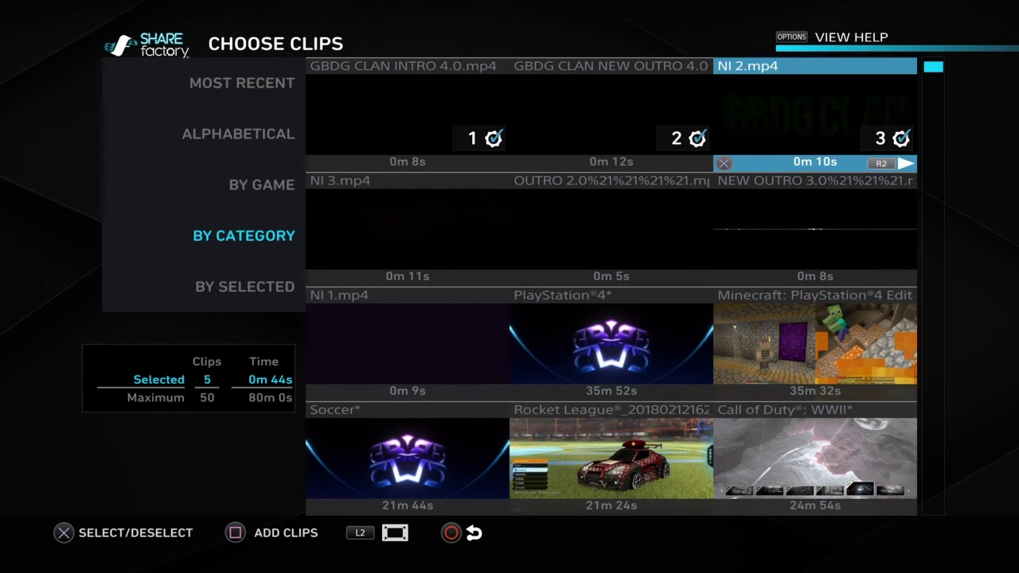
{"action": "key", "text": "Down"}
{"action": "key", "text": "Return"}
{"action": "key", "text": "Left"}
{"action": "key", "text": "Return"}
{"action": "key", "text": "Left"}
Deselect the extra imported videos and return to the timeline without adding any.
{"action": "key", "text": "Return"}
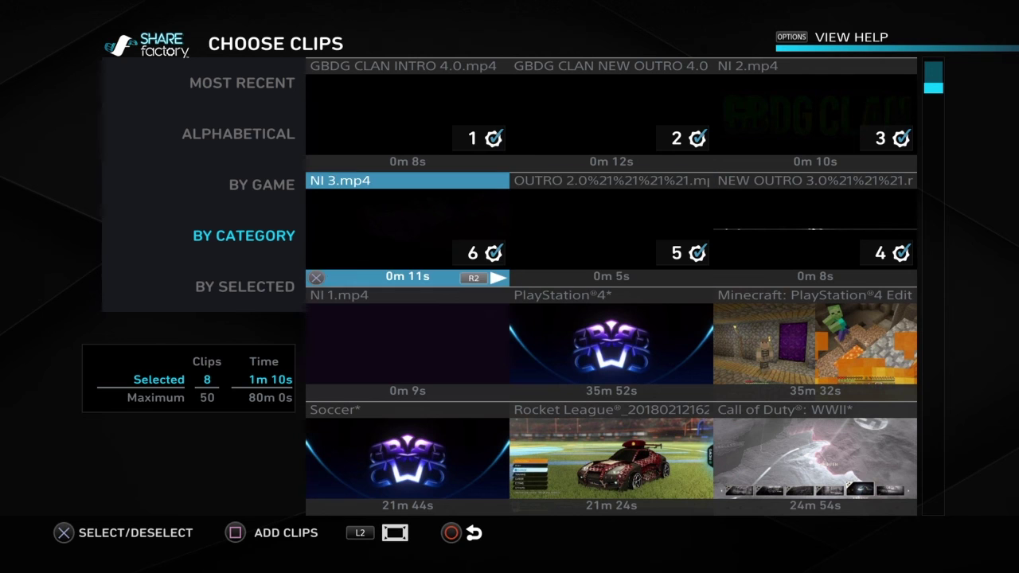
{"action": "key", "text": "Return"}
{"action": "key", "text": "Right"}
{"action": "key", "text": "Return"}
{"action": "key", "text": "Right"}
{"action": "key", "text": "Return"}
{"action": "key", "text": "Up"}
{"action": "key", "text": "Return"}
{"action": "key", "text": "Left"}
{"action": "key", "text": "Return"}
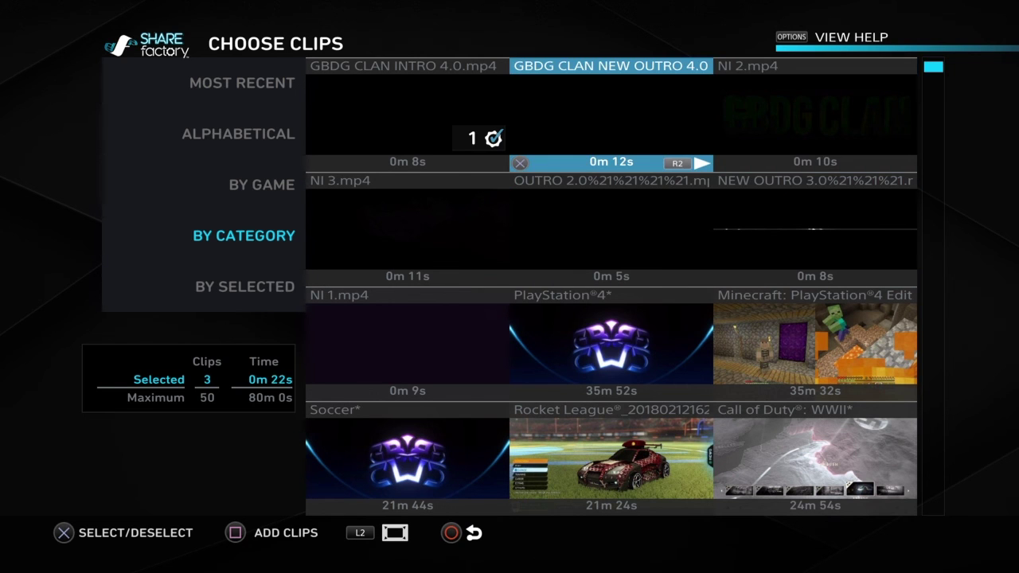
{"action": "key", "text": "BackSpace"}
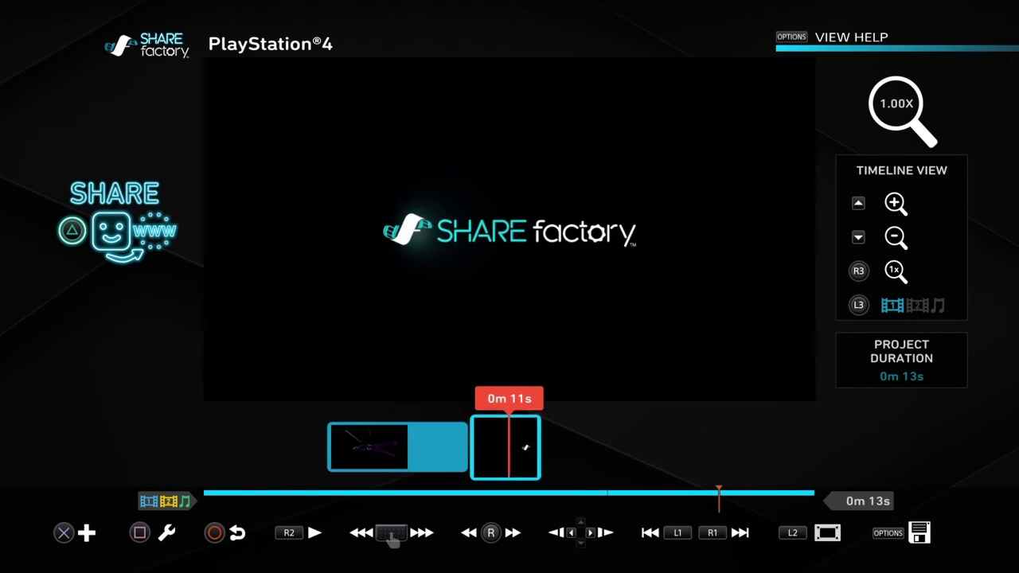
Delete the stinger clip so only the 8-second GBDG CLAN intro remains, then bring up the Add menu.
{"action": "key", "text": "Return"}
{"action": "key", "text": "Escape"}
{"action": "key", "text": "Left"}
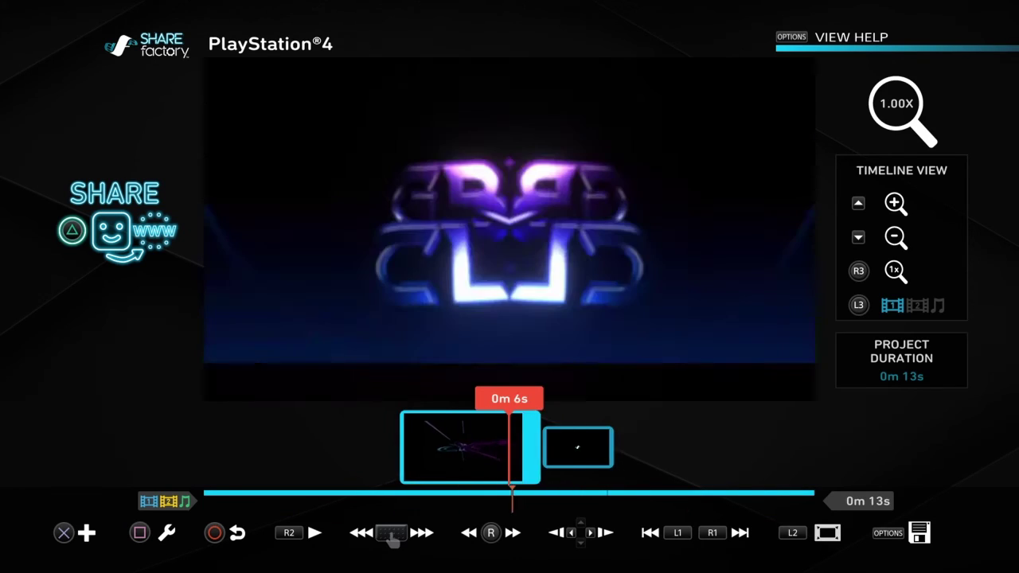
{"action": "key", "text": "Left"}
{"action": "key", "text": "Right"}
{"action": "key", "text": "Return"}
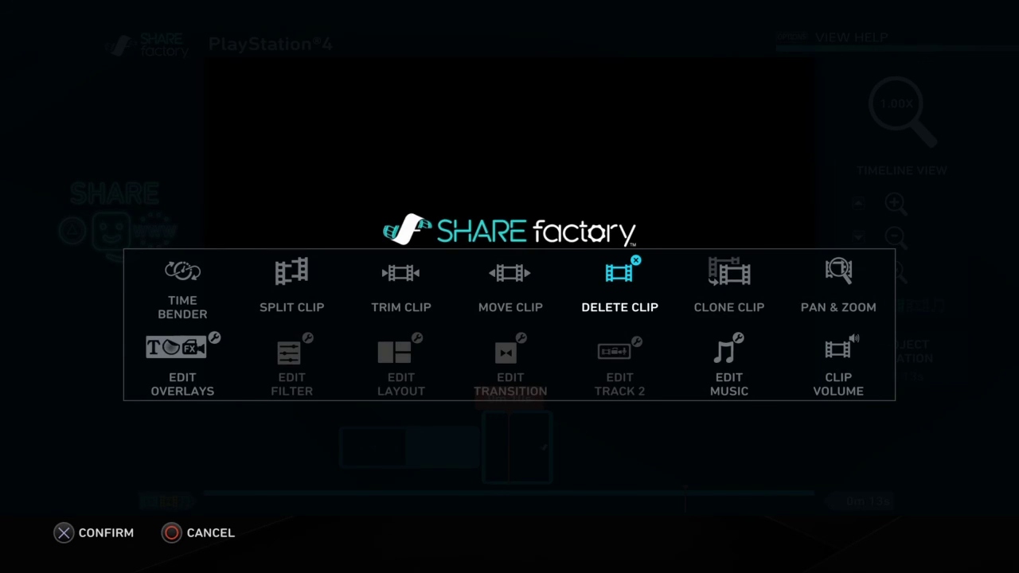
{"action": "key", "text": "Return"}
{"action": "key", "text": "Left"}
{"action": "key", "text": "Return"}
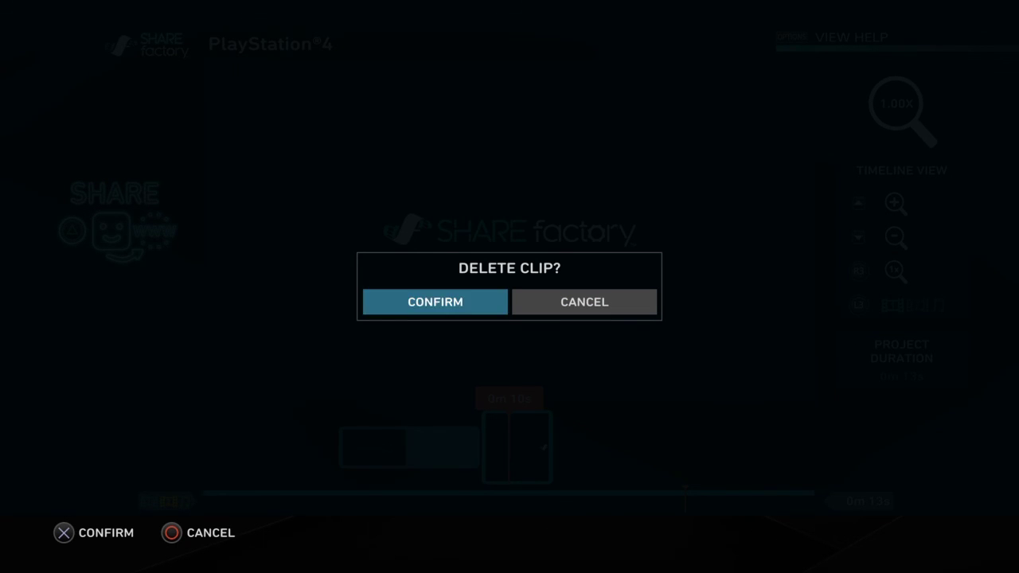
{"action": "key", "text": "Right"}
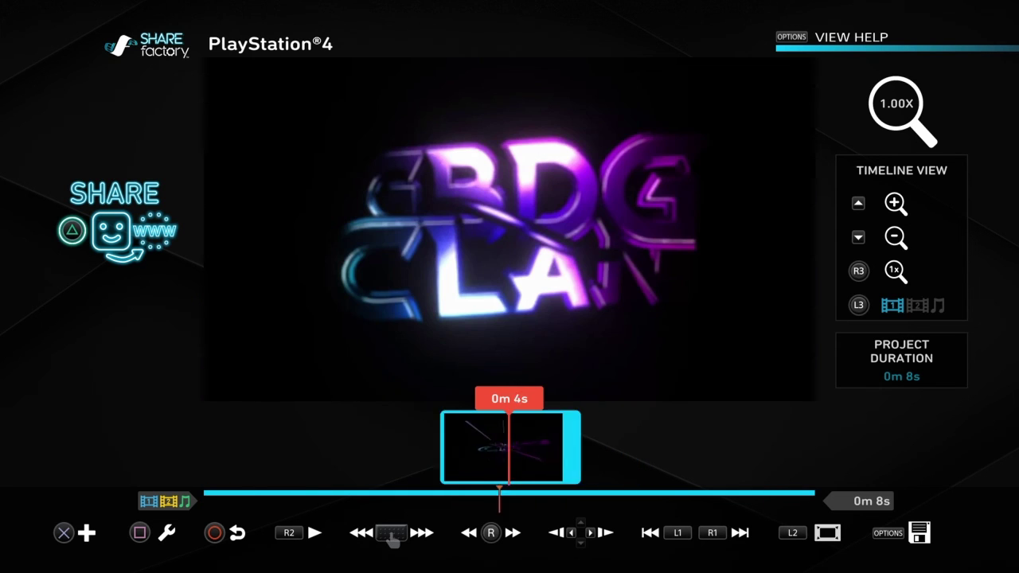
{"action": "key", "text": "Return"}
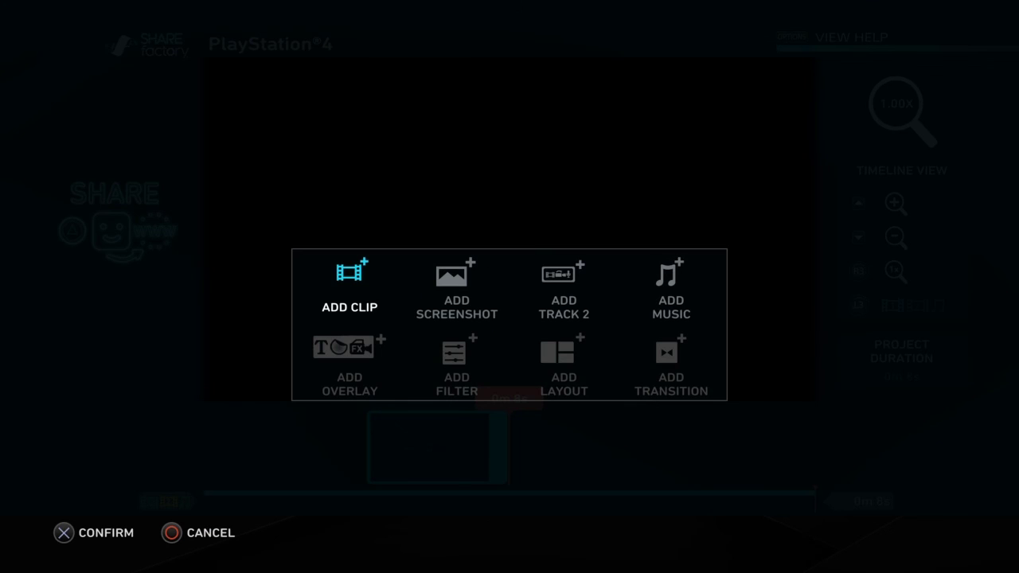
Add the 35-minute Minecraft gameplay video after the intro, making the project 35m 41s.
{"action": "key", "text": "Return"}
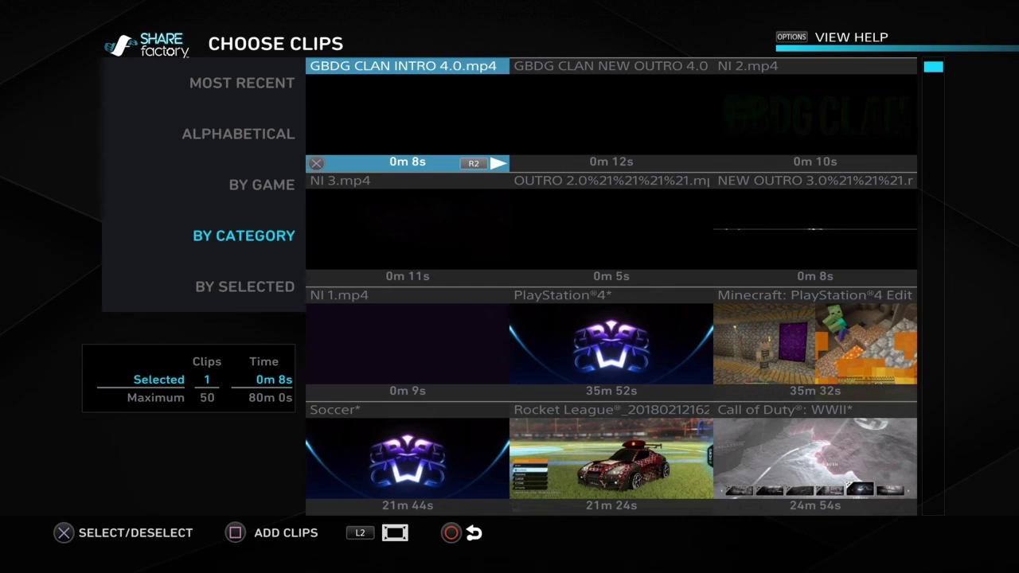
{"action": "key", "text": "Down"}
{"action": "key", "text": "Down"}
{"action": "key", "text": "Right"}
{"action": "key", "text": "Right"}
{"action": "key", "text": "Return"}
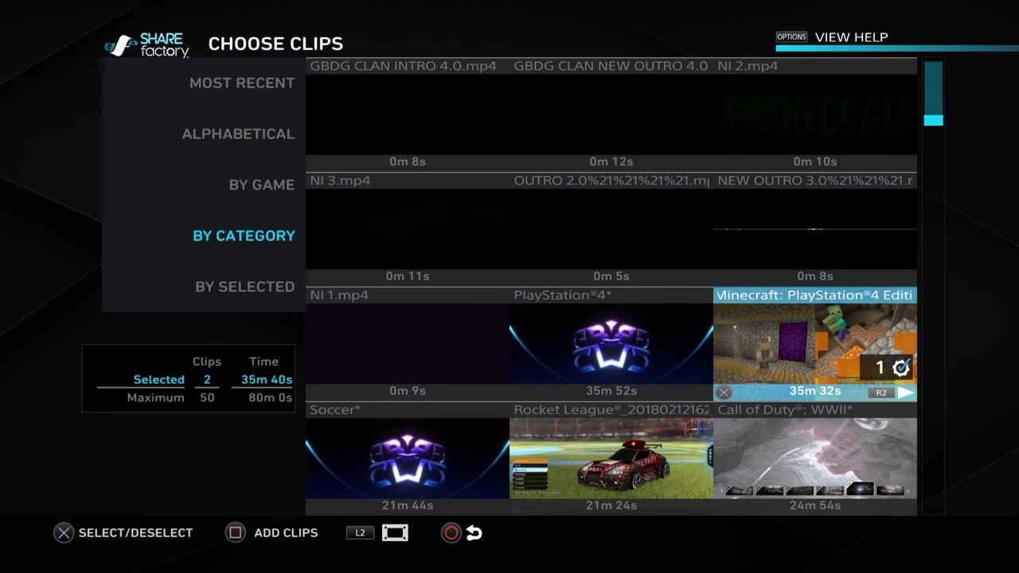
{"action": "key", "text": "s"}
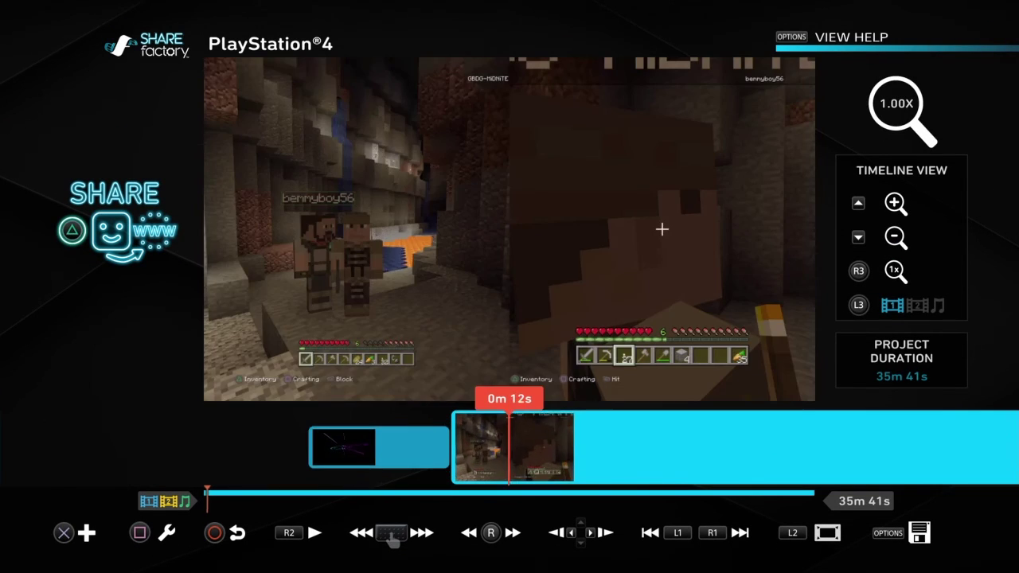
Scrub back to where the intro ends at 0m 8s and bring up the Add menu.
{"action": "key", "text": "Right"}
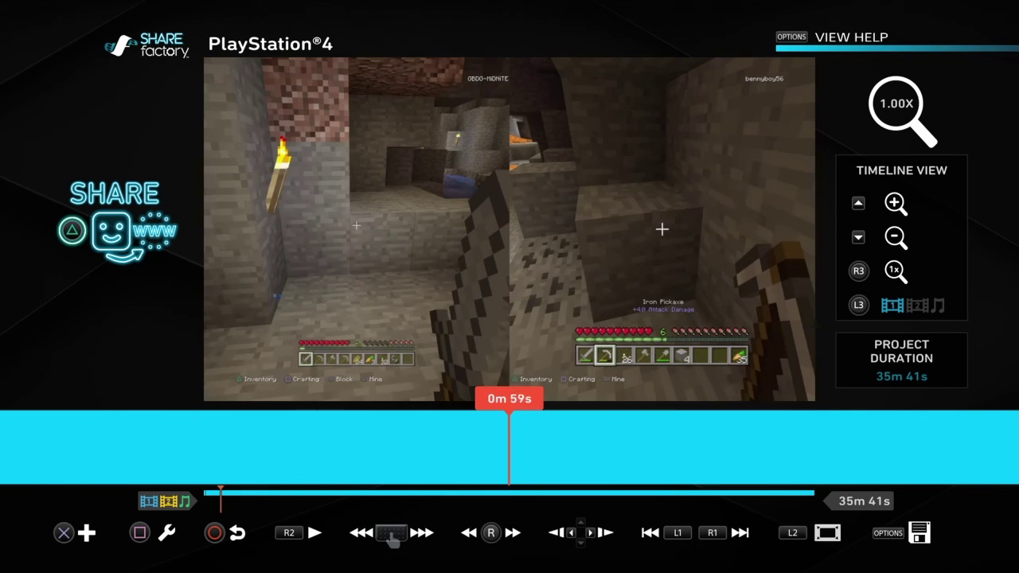
{"action": "key", "text": "Right"}
{"action": "key", "text": "Home"}
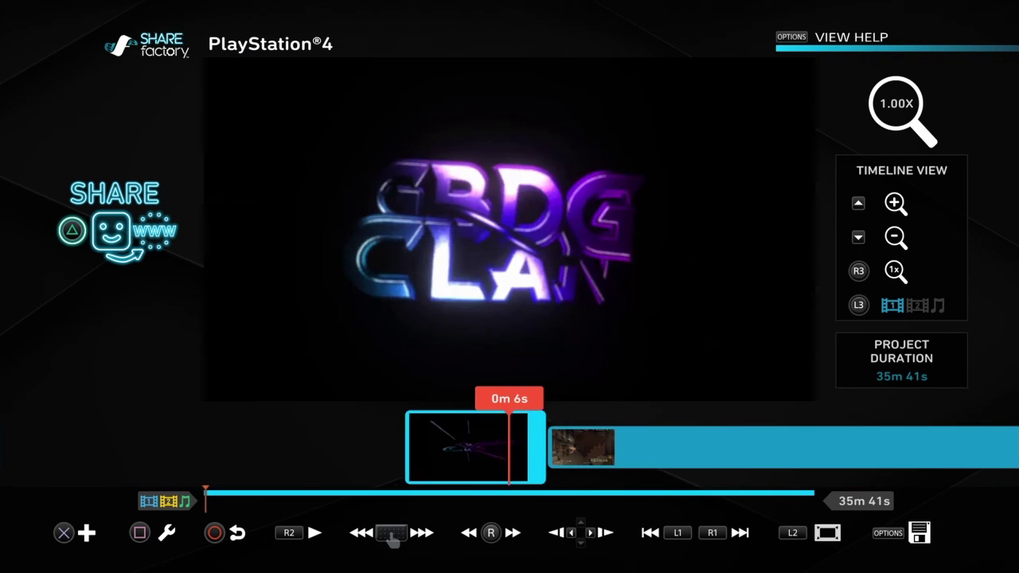
{"action": "key", "text": "Right"}
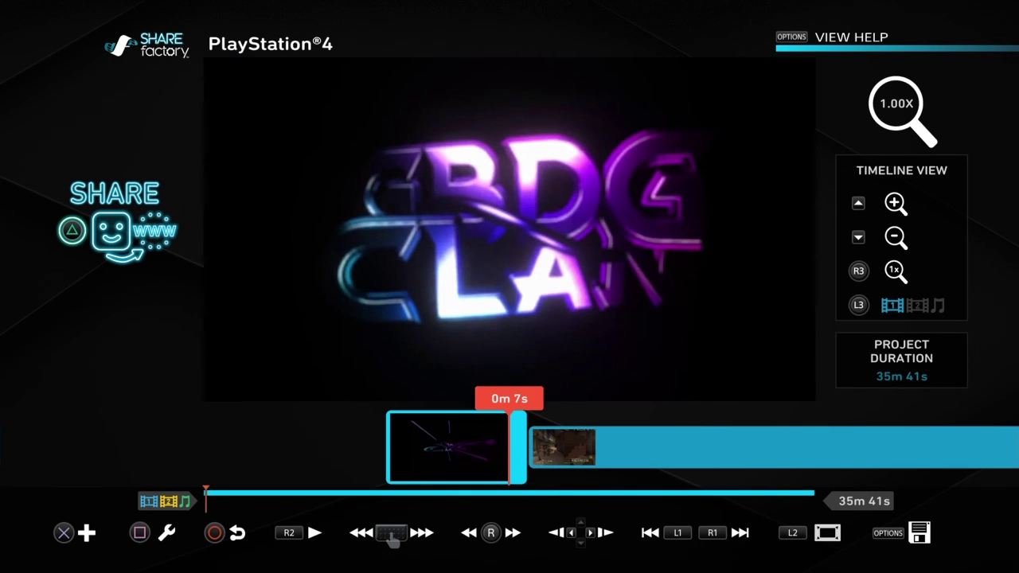
{"action": "key", "text": "Right"}
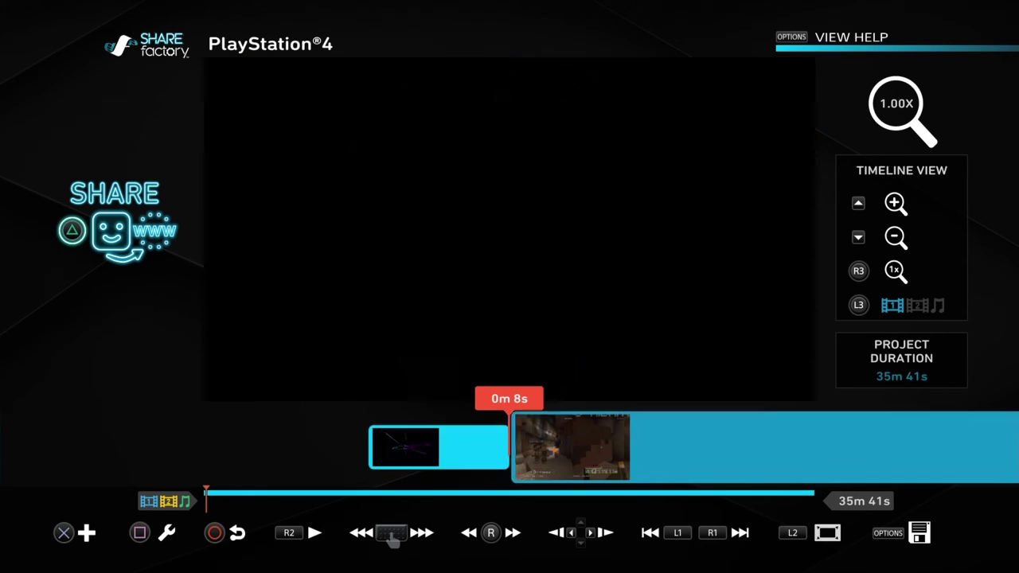
{"action": "key", "text": "Return"}
Browse the Wipes transitions for the intro-to-gameplay join, reaching Horizontal Bands Out.
{"action": "key", "text": "Right"}
{"action": "key", "text": "Right"}
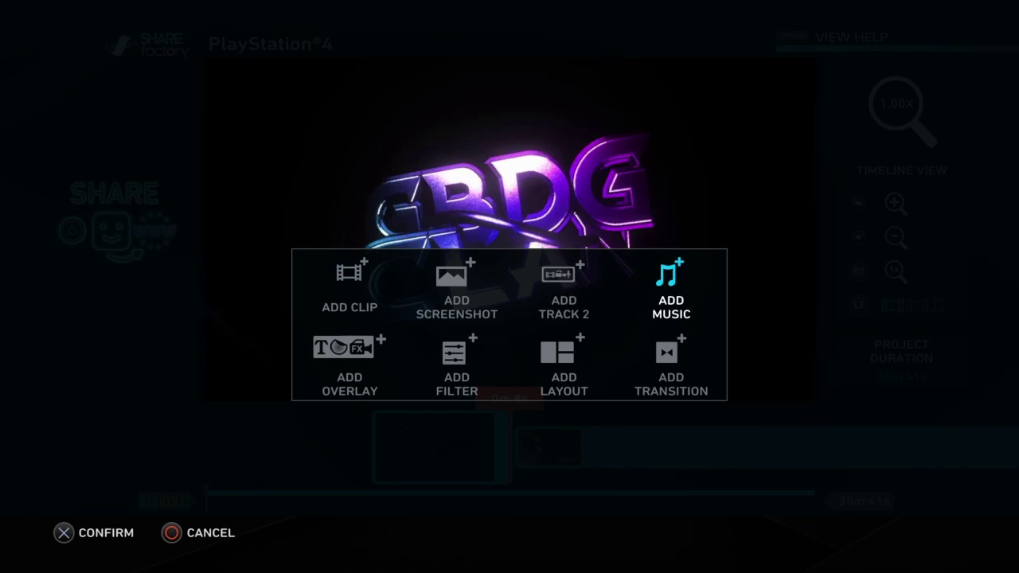
{"action": "key", "text": "Down"}
{"action": "key", "text": "Return"}
{"action": "key", "text": "Down"}
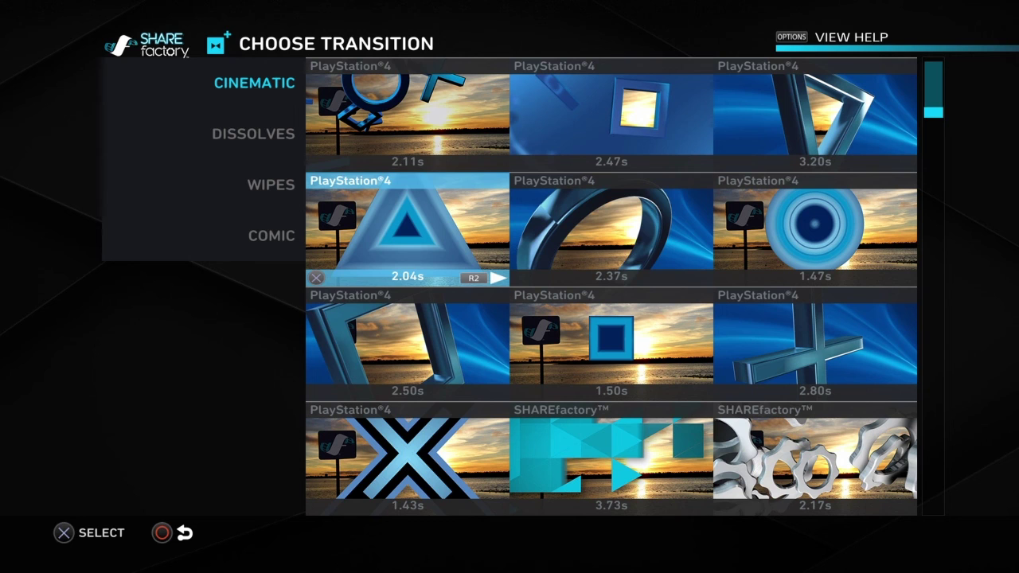
{"action": "key", "text": "Down"}
{"action": "key", "text": "Left"}
{"action": "key", "text": "Down"}
{"action": "key", "text": "Down"}
{"action": "key", "text": "Right"}
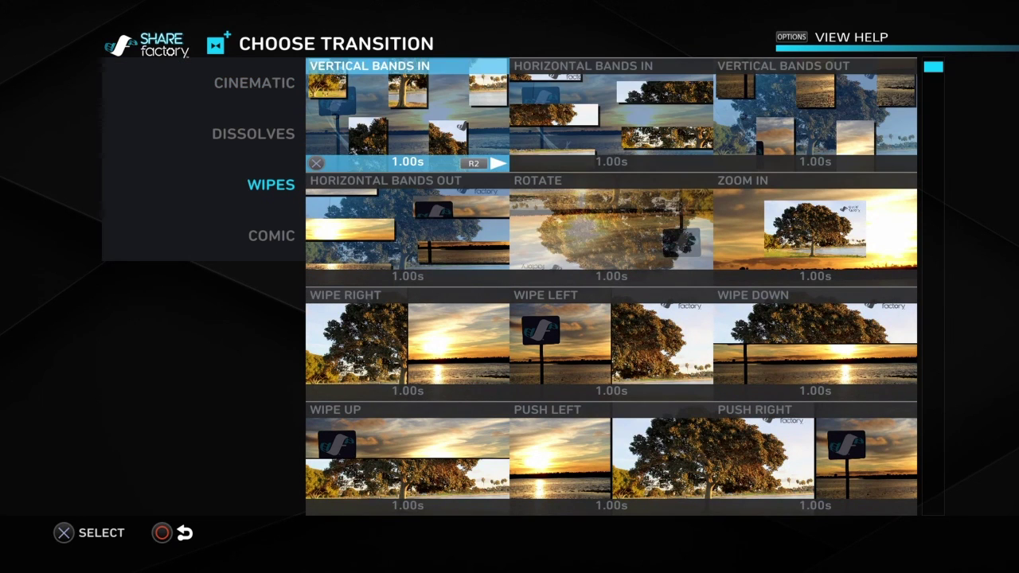
{"action": "key", "text": "Right"}
{"action": "key", "text": "Right"}
{"action": "key", "text": "Down"}
{"action": "key", "text": "Left"}
{"action": "key", "text": "Left"}
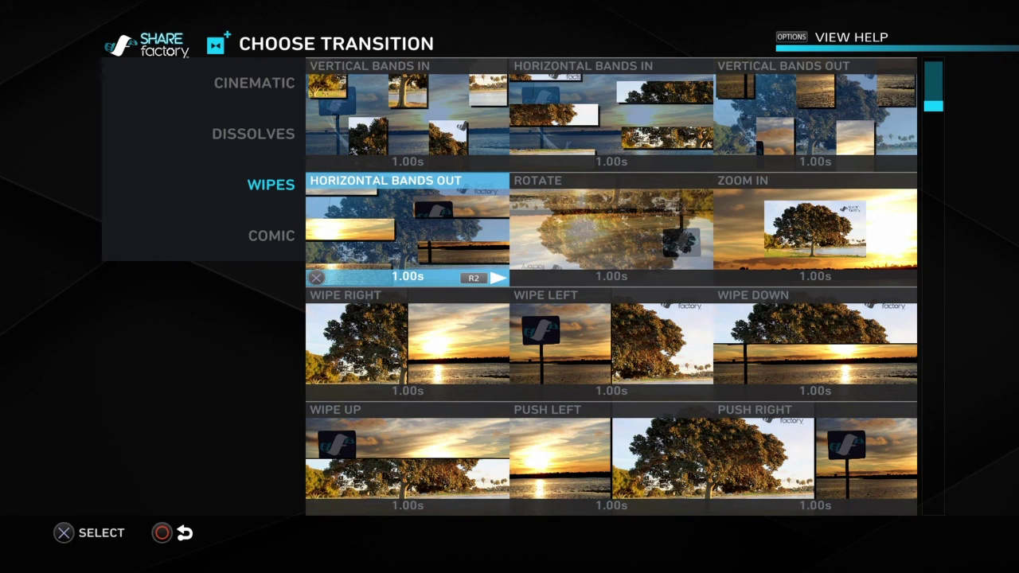
Apply Horizontal Bands Out, accept the shorter project, and jump to the project end.
{"action": "key", "text": "Right"}
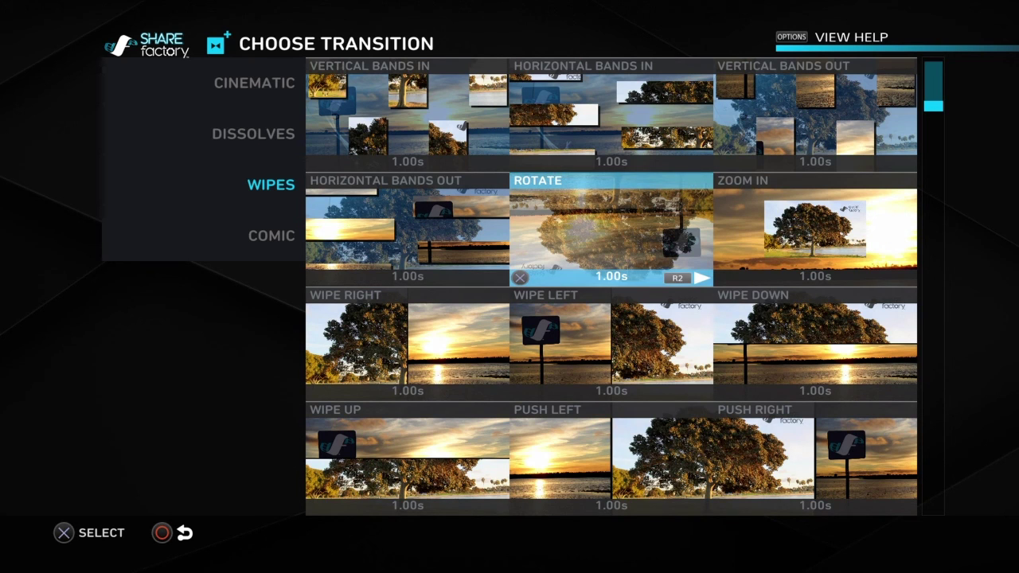
{"action": "key", "text": "Left"}
{"action": "key", "text": "Return"}
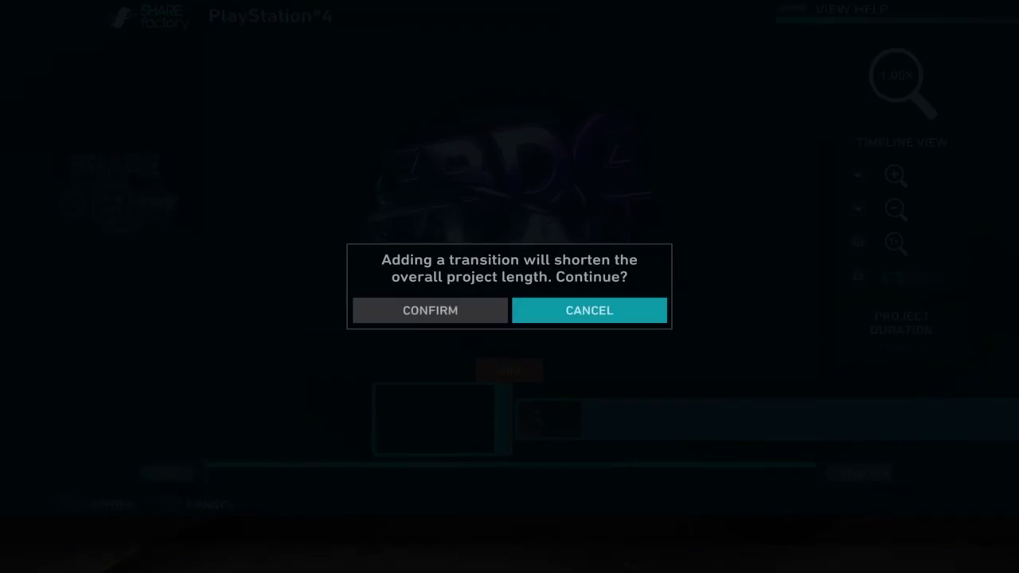
{"action": "key", "text": "Left"}
{"action": "key", "text": "Return"}
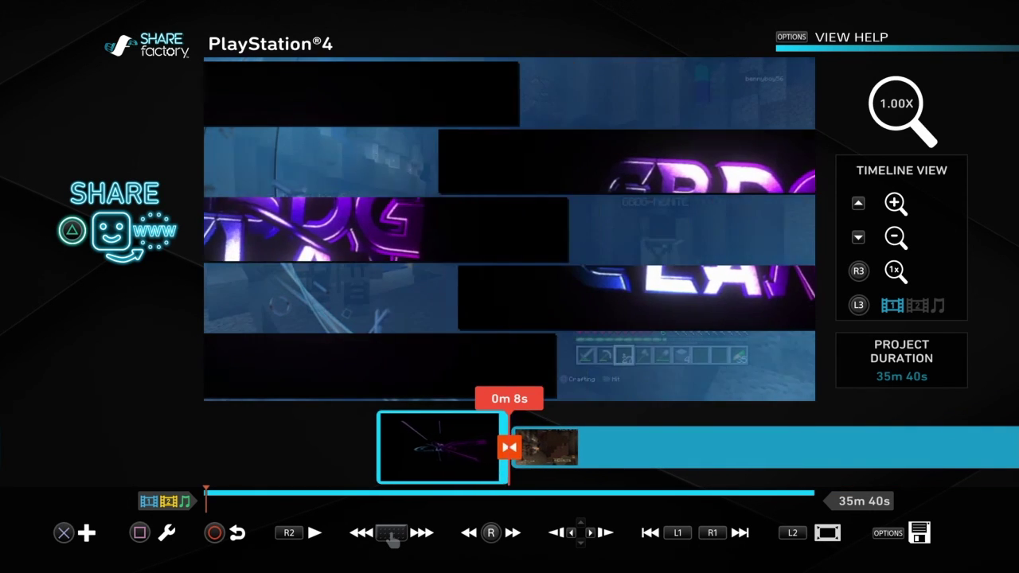
{"action": "key", "text": "Right"}
{"action": "key", "text": "Right"}
{"action": "key", "text": "End"}
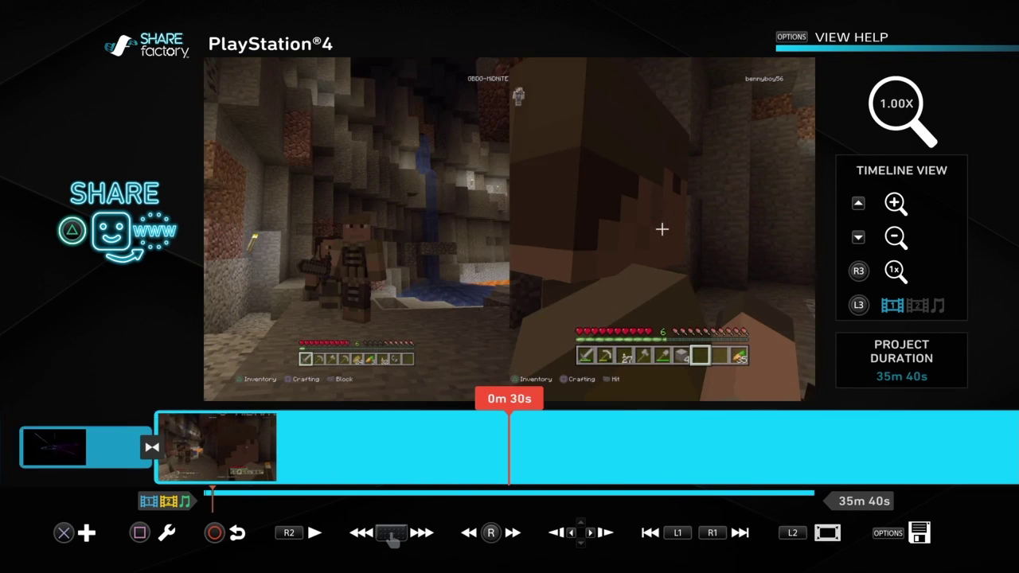
Mistakenly add the GBDG CLAN INTRO clip at the end, then delete it.
{"action": "key", "text": "Return"}
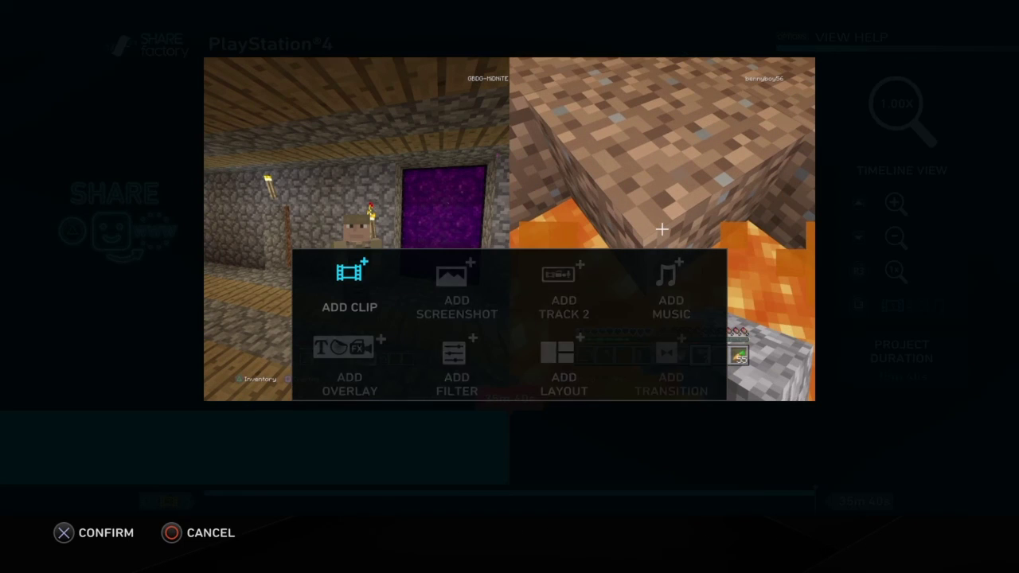
{"action": "key", "text": "Return"}
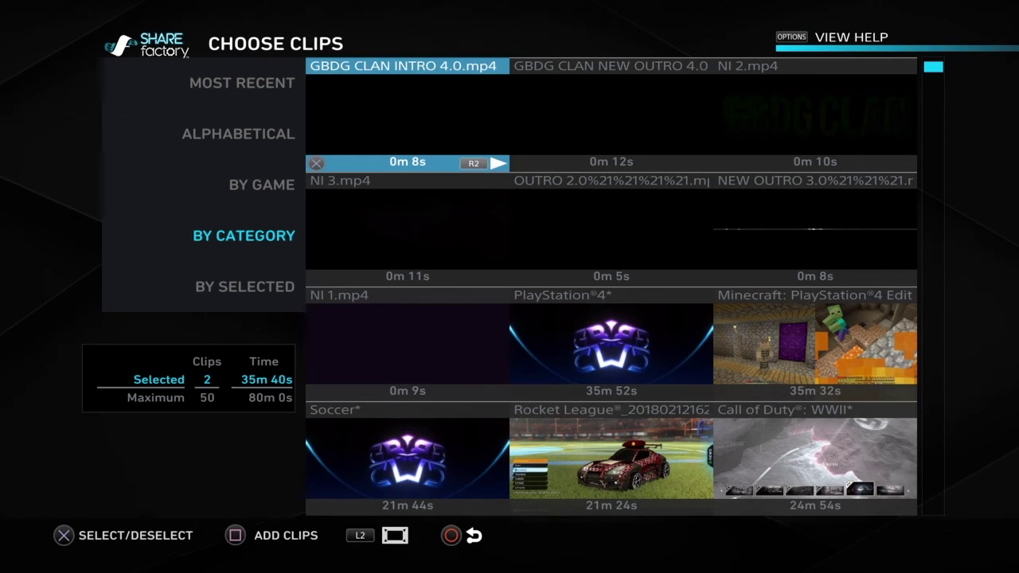
{"action": "key", "text": "Down"}
{"action": "key", "text": "Right"}
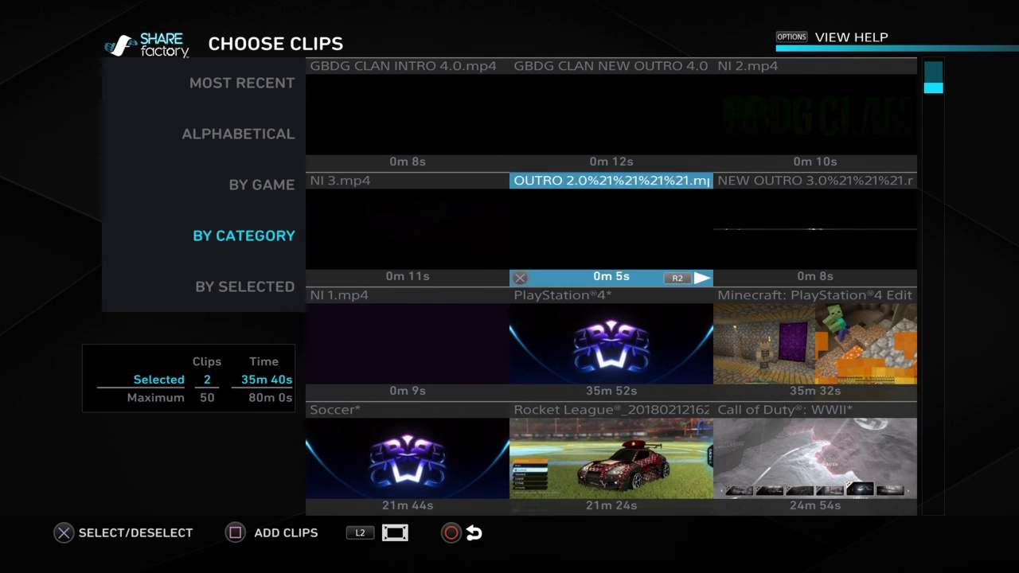
{"action": "key", "text": "Up"}
{"action": "key", "text": "Left"}
{"action": "key", "text": "Return"}
{"action": "key", "text": "Return"}
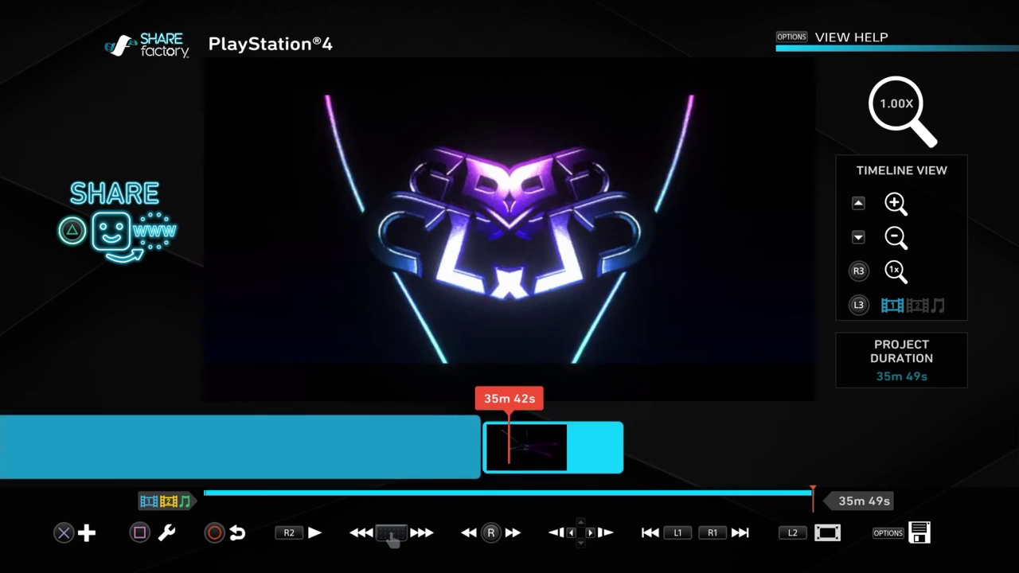
{"action": "key", "text": "Return"}
{"action": "key", "text": "Return"}
{"action": "key", "text": "Left"}
Add the GBDG CLAN NEW OUTRO 4.0 clip after the gameplay and scrub through it.
{"action": "key", "text": "Return"}
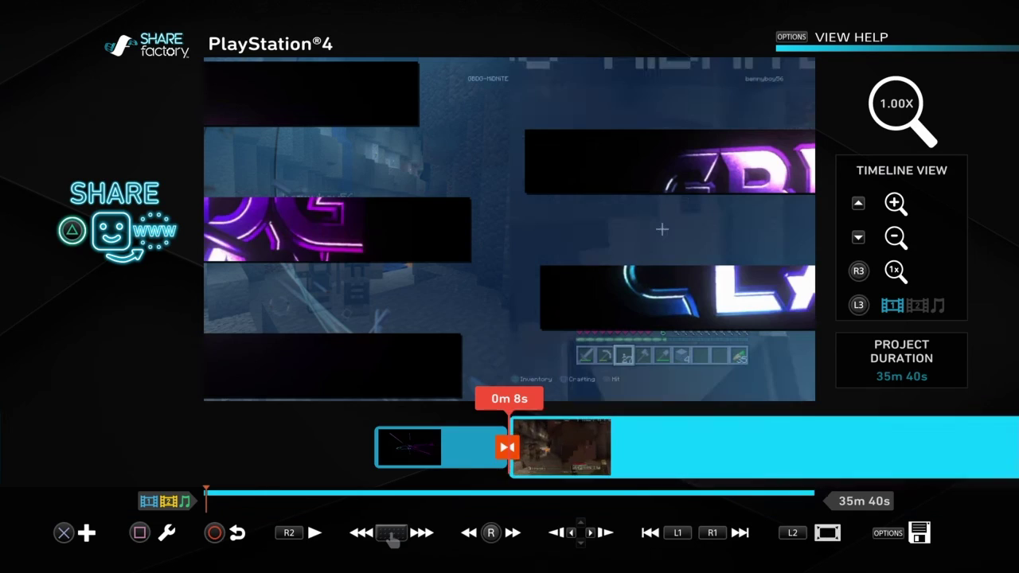
{"action": "key", "text": "Return"}
{"action": "key", "text": "Return"}
{"action": "key", "text": "Right"}
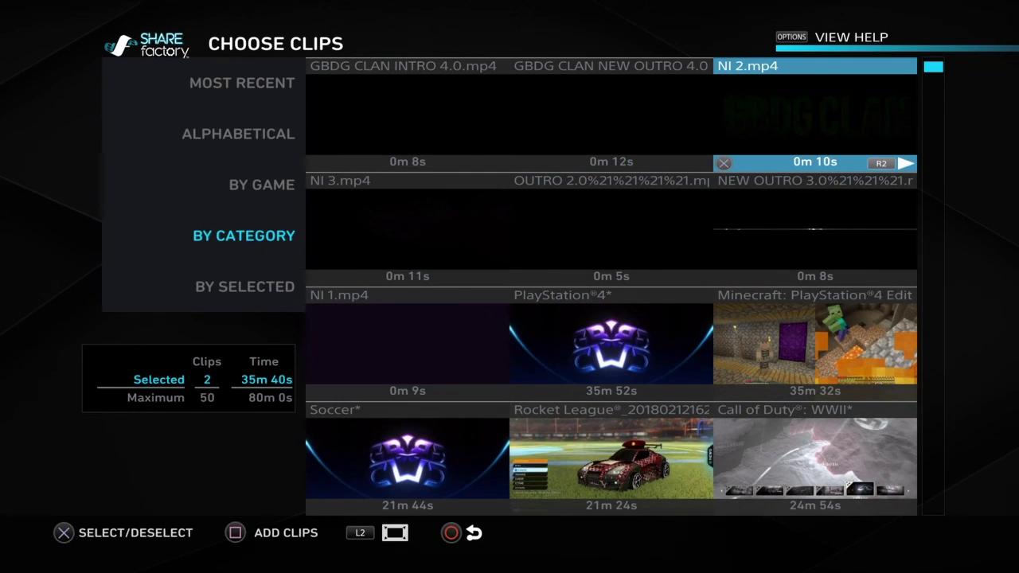
{"action": "key", "text": "Left"}
{"action": "key", "text": "Return"}
{"action": "key", "text": "Return"}
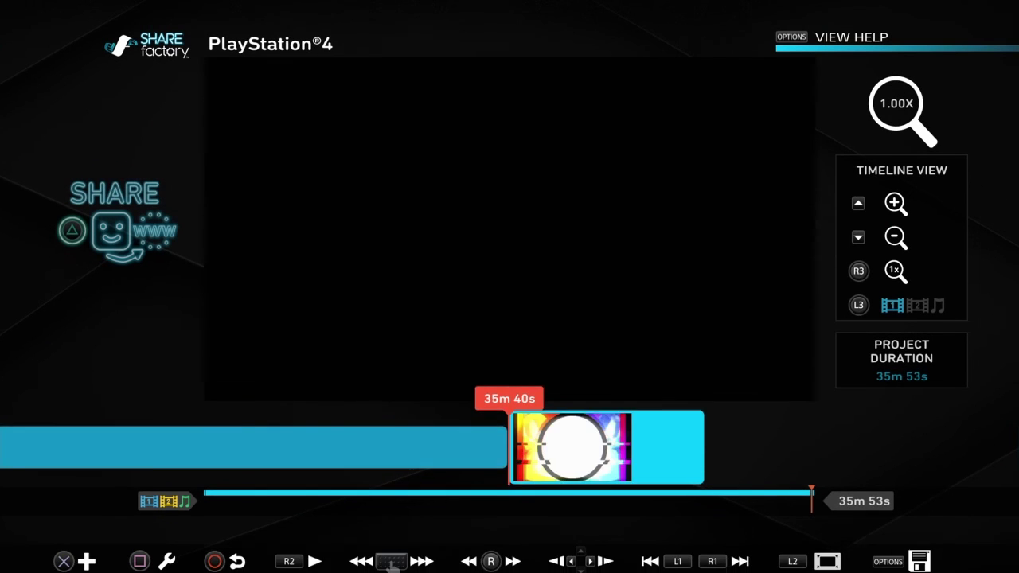
{"action": "key", "text": "Left"}
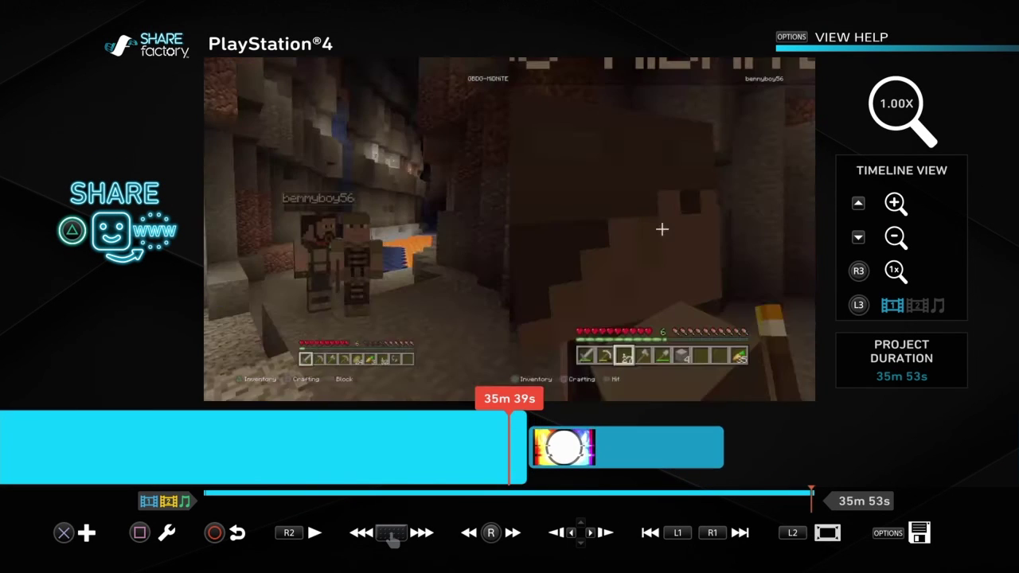
{"action": "key", "text": "Right"}
{"action": "key", "text": "Right"}
{"action": "key", "text": "Right"}
{"action": "key", "text": "Right"}
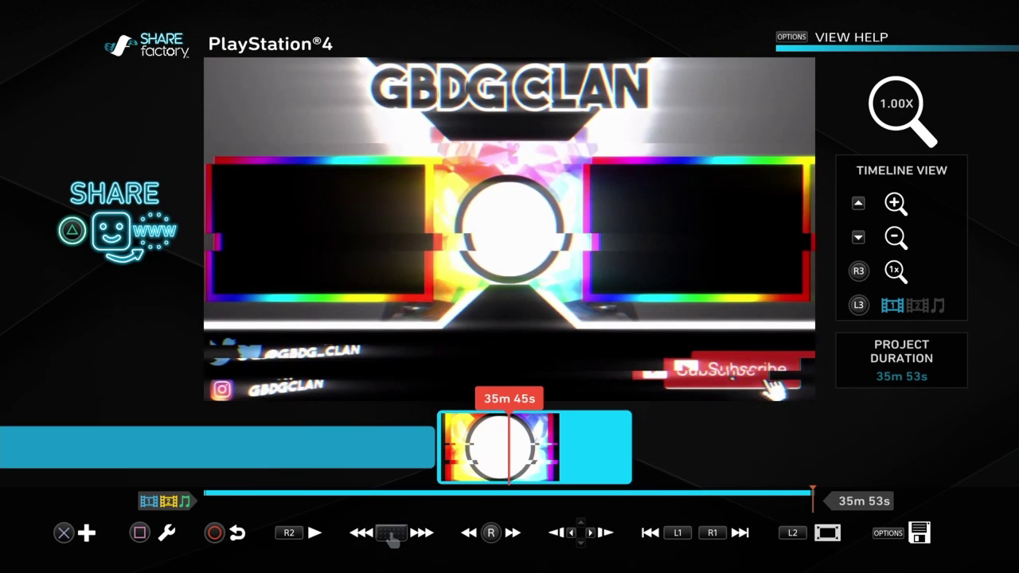
{"action": "key", "text": "Right"}
{"action": "key", "text": "Right"}
{"action": "key", "text": "Left"}
{"action": "key", "text": "Left"}
{"action": "key", "text": "Left"}
{"action": "key", "text": "Left"}
{"action": "key", "text": "Left"}
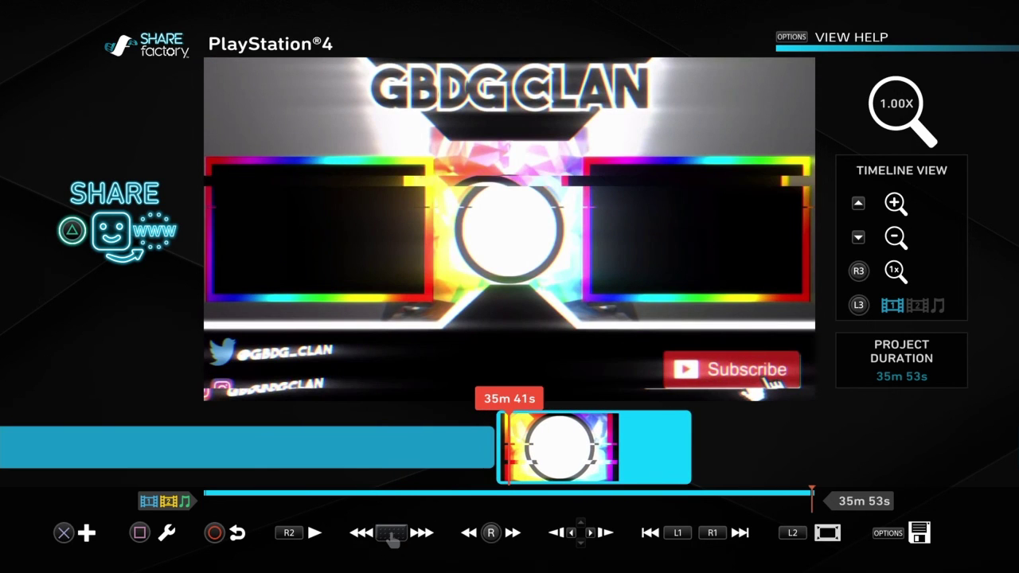
{"action": "key", "text": "Right"}
{"action": "key", "text": "Right"}
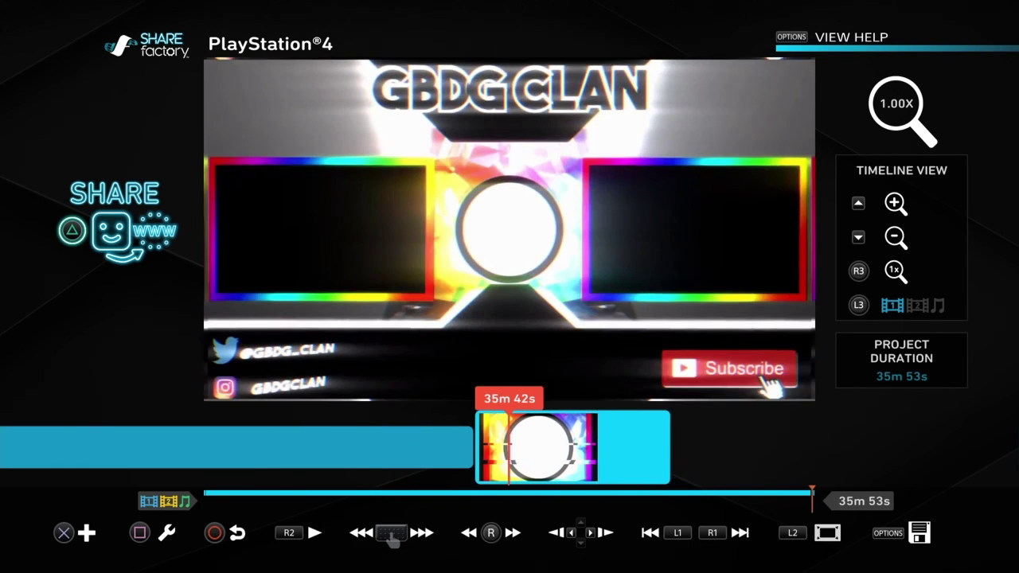
{"action": "key", "text": "Right"}
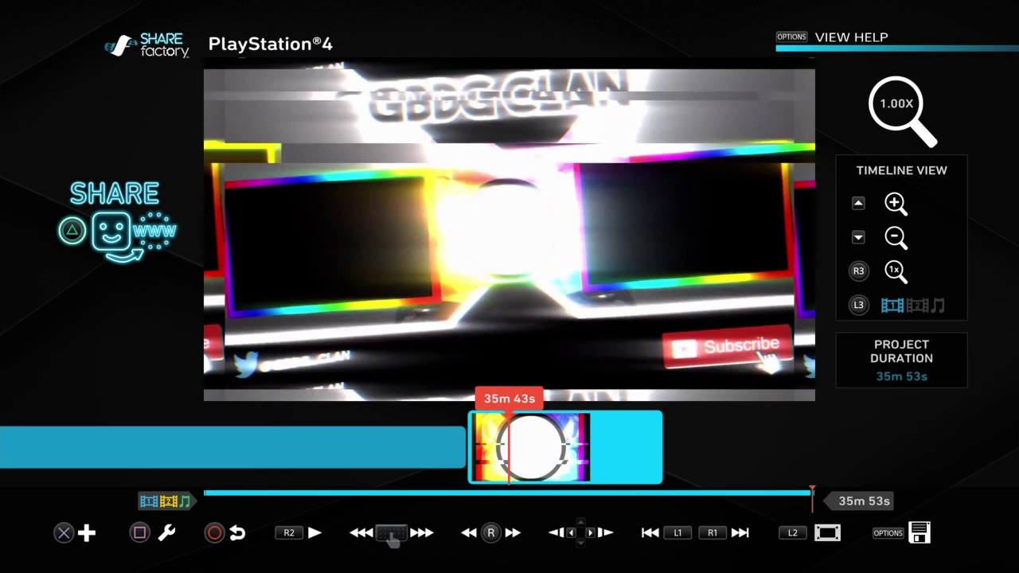
{"action": "key", "text": "Left"}
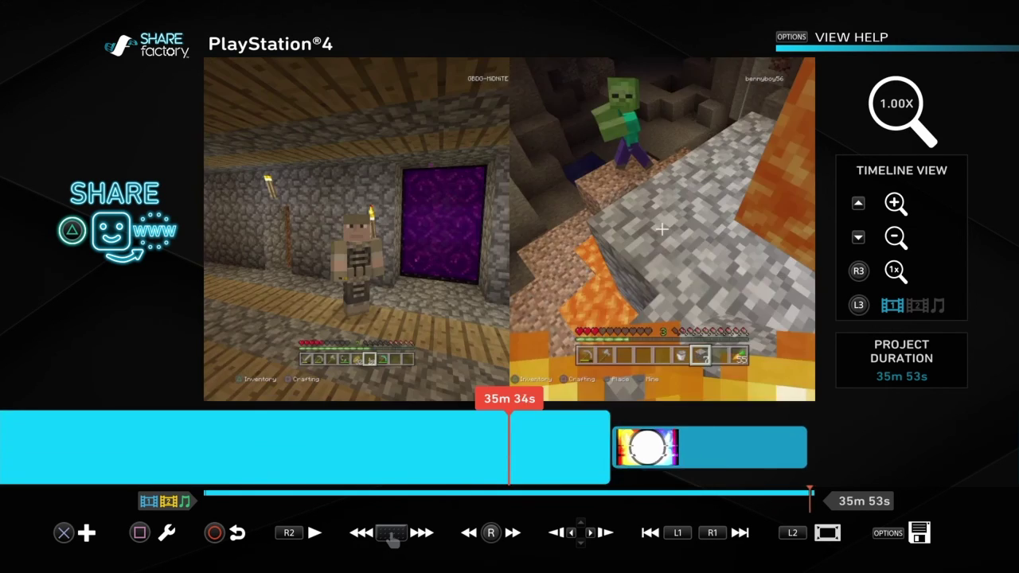
Return to the intro transition at 0m 8s and choose Edit Transition > Replace.
{"action": "key", "text": "Home"}
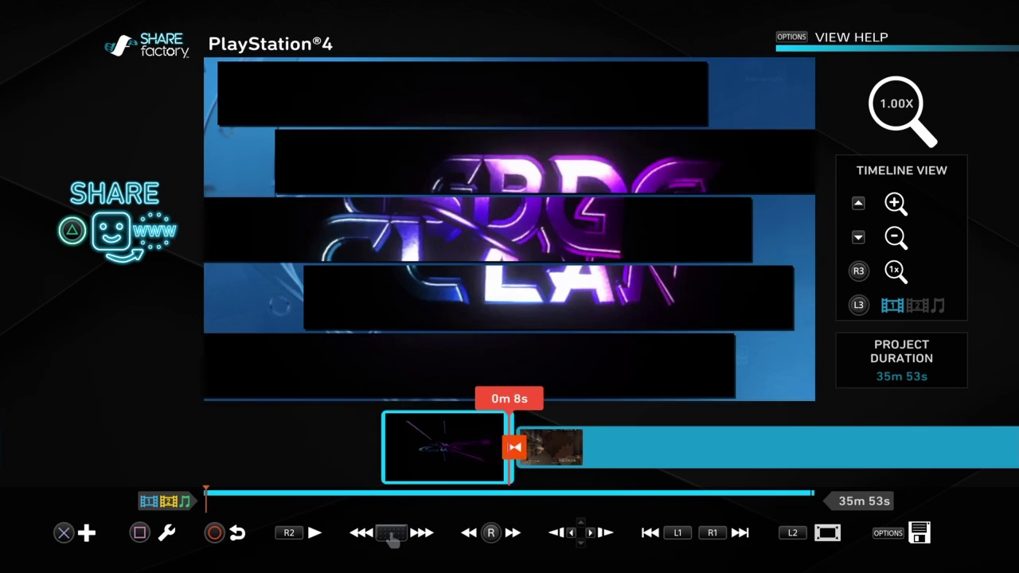
{"action": "key", "text": "End"}
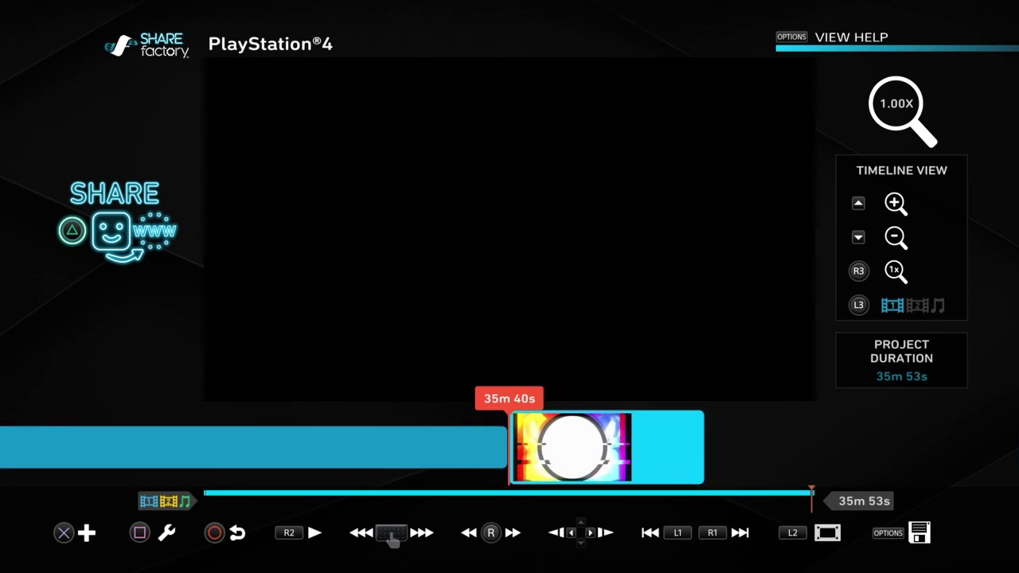
{"action": "key", "text": "Home"}
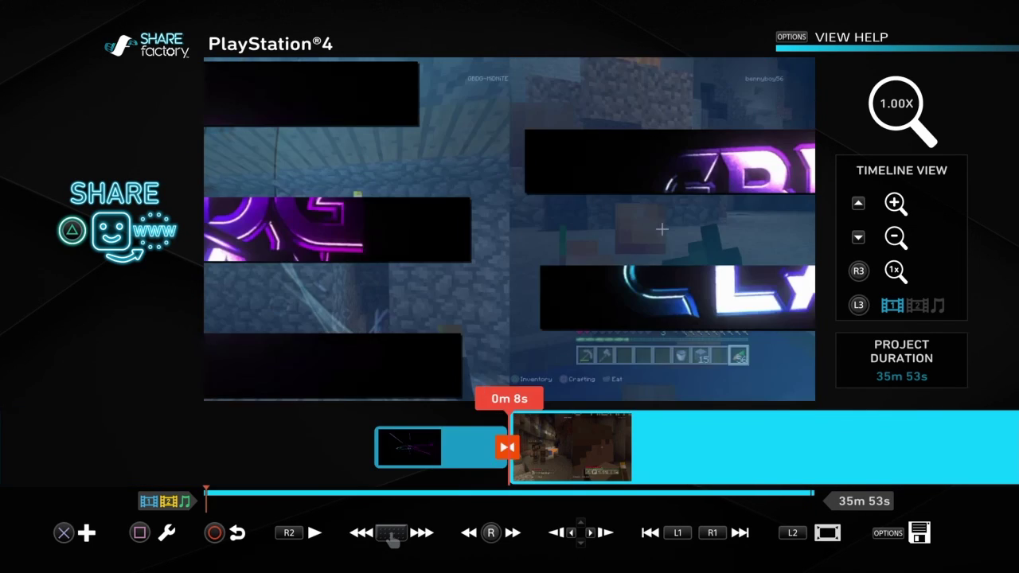
{"action": "key", "text": "Return"}
{"action": "key", "text": "Escape"}
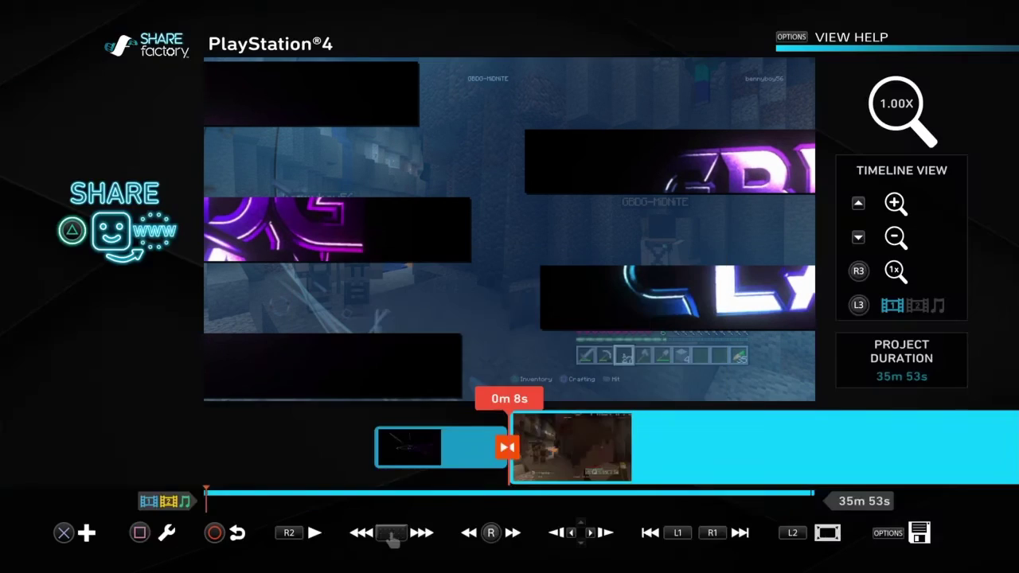
{"action": "key", "text": "s"}
{"action": "key", "text": "Down"}
{"action": "key", "text": "Right"}
{"action": "key", "text": "Right"}
{"action": "key", "text": "Right"}
{"action": "key", "text": "Right"}
{"action": "key", "text": "Right"}
{"action": "key", "text": "Return"}
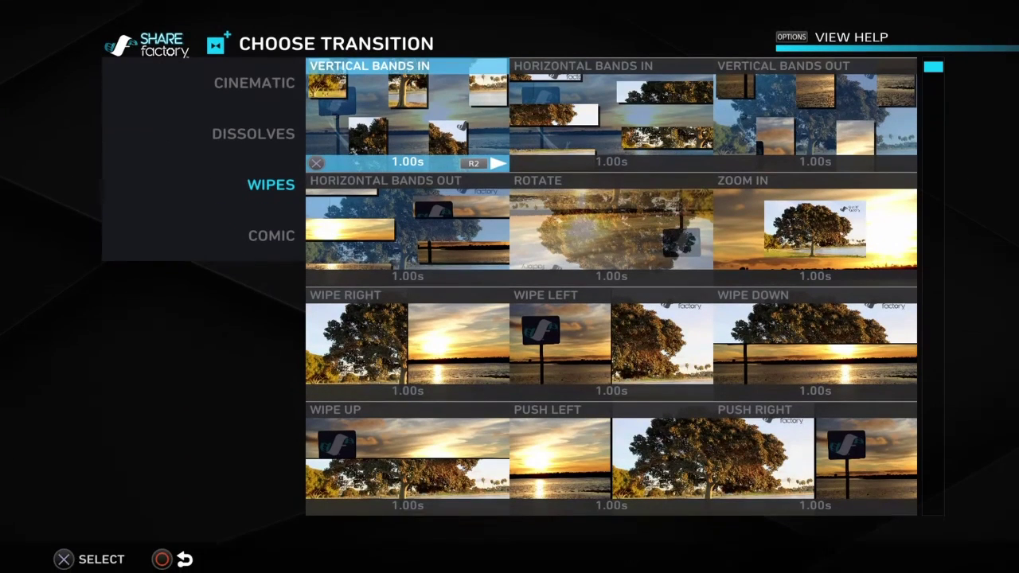
Replace the intro-to-gameplay transition with the Horizontal Bands In wipe.
{"action": "key", "text": "Down"}
{"action": "key", "text": "Right"}
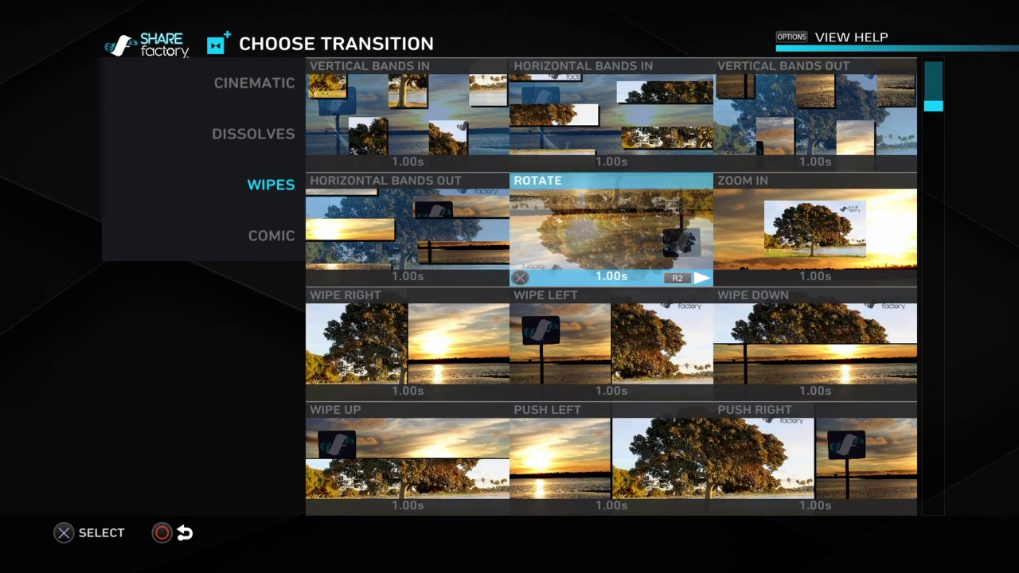
{"action": "key", "text": "Up"}
{"action": "key", "text": "Return"}
Move the playhead to 35m 40s, where the outro begins, and open the Add options.
{"action": "key", "text": "Right"}
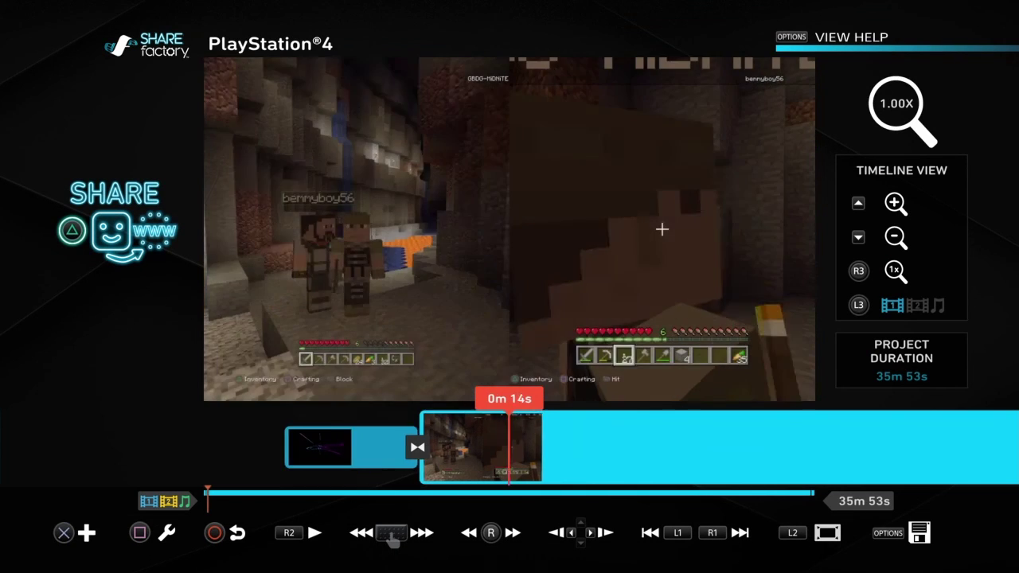
{"action": "key", "text": "End"}
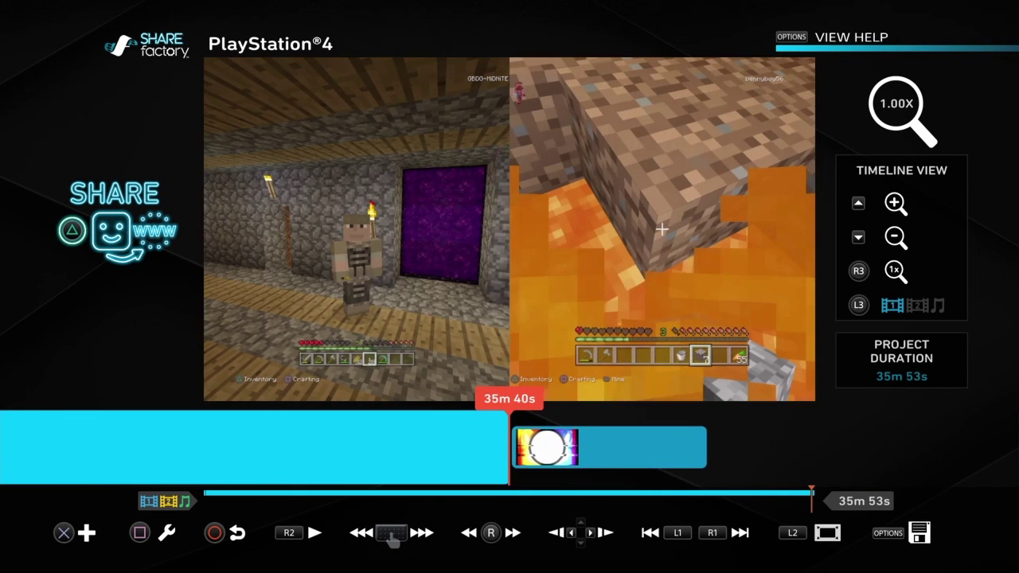
{"action": "key", "text": "Return"}
{"action": "key", "text": "Right"}
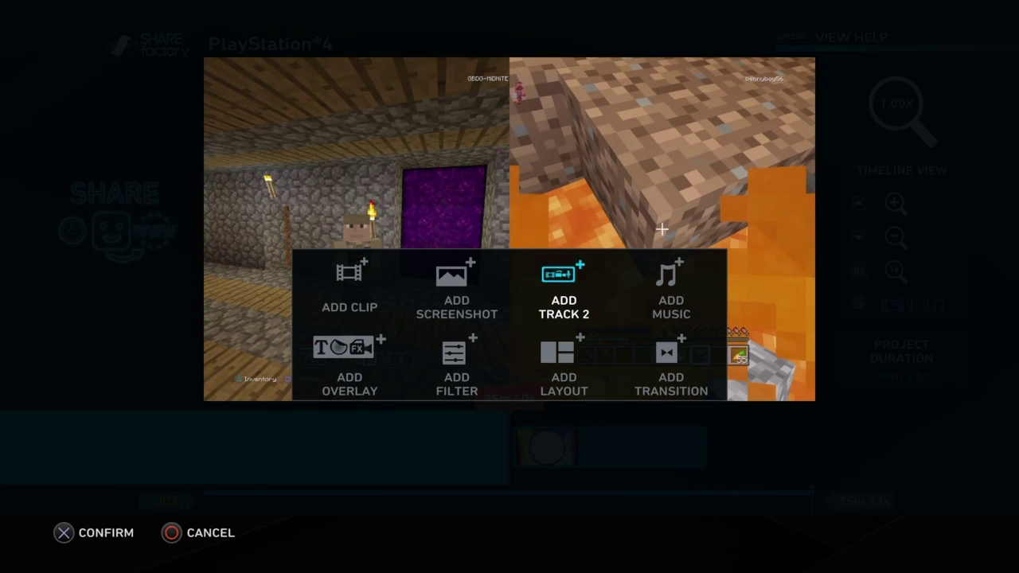
Choose Add Transition and browse the Wipes category, including Directional Wipe.
{"action": "key", "text": "Left"}
{"action": "key", "text": "Left"}
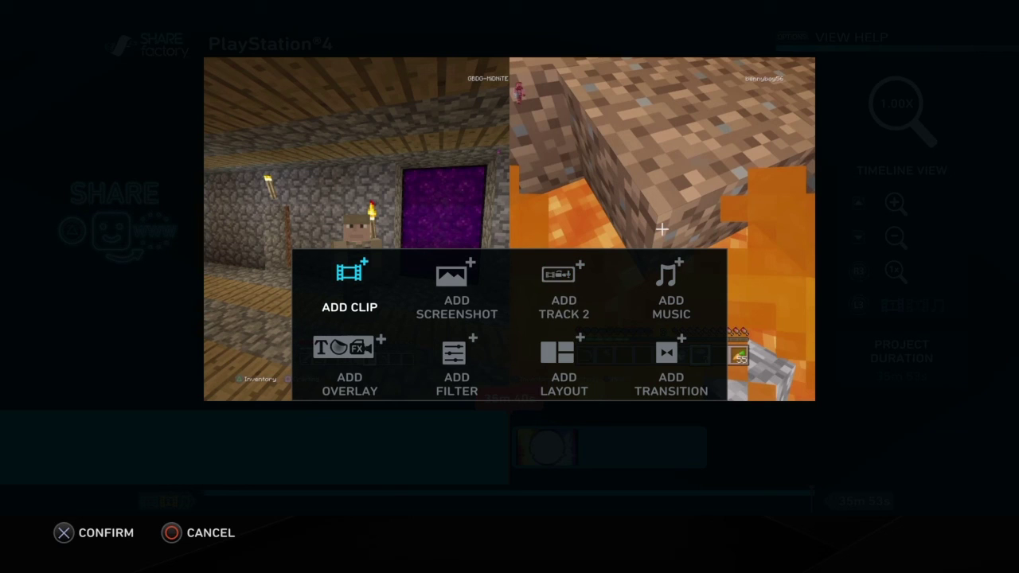
{"action": "key", "text": "Down"}
{"action": "key", "text": "Right"}
{"action": "key", "text": "Return"}
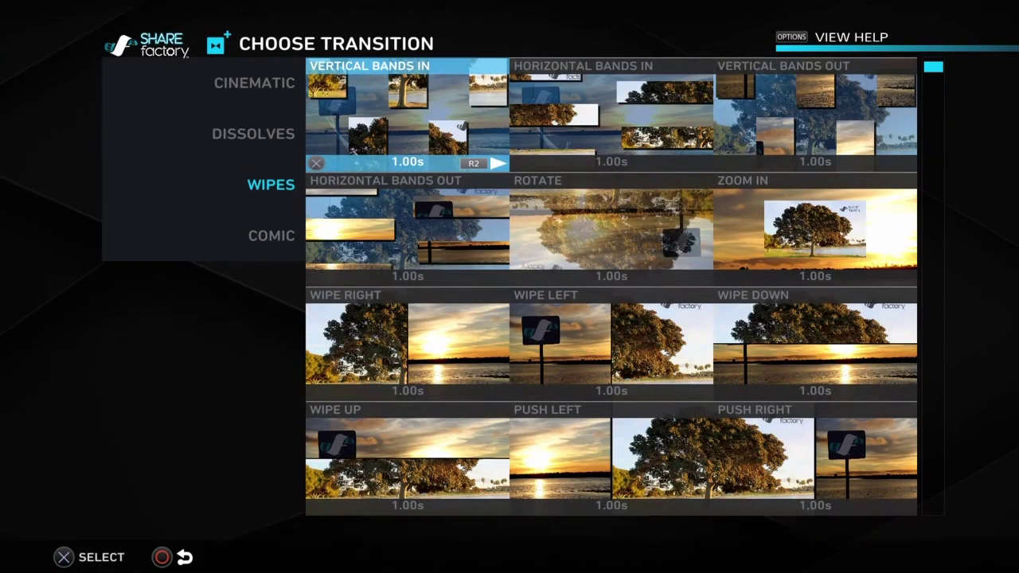
{"action": "key", "text": "Down"}
{"action": "key", "text": "Down"}
{"action": "key", "text": "Down"}
{"action": "key", "text": "Down"}
{"action": "key", "text": "Down"}
{"action": "key", "text": "Down"}
{"action": "key", "text": "Down"}
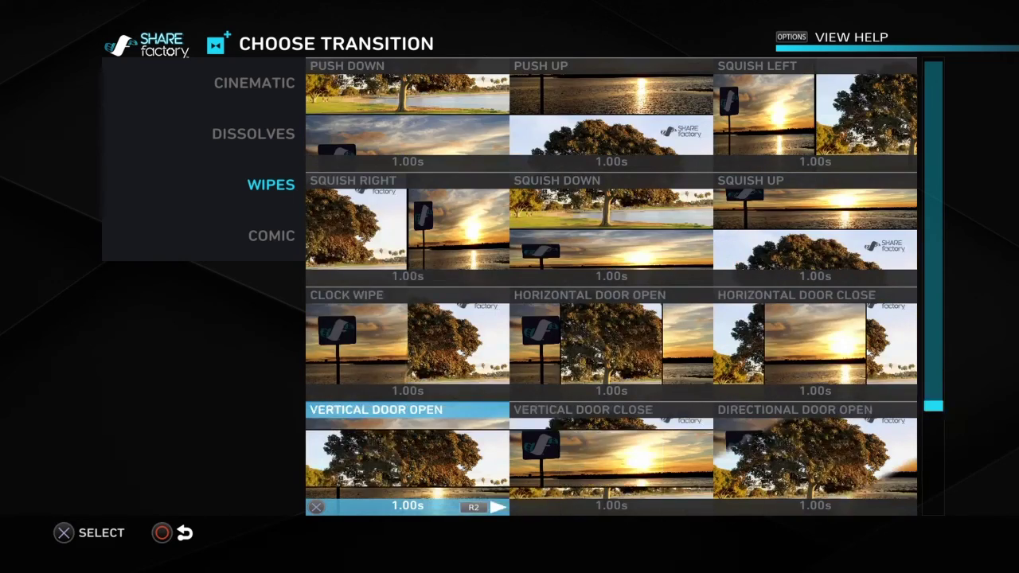
{"action": "key", "text": "Down"}
{"action": "key", "text": "Right"}
{"action": "key", "text": "Right"}
{"action": "key", "text": "Down"}
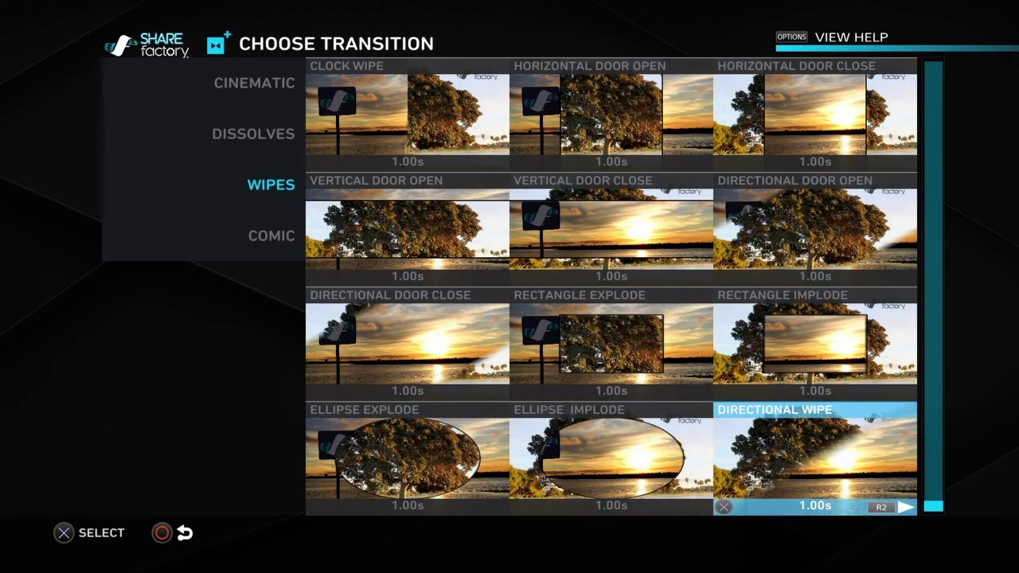
{"action": "key", "text": "Left"}
{"action": "key", "text": "Left"}
{"action": "key", "text": "Right"}
{"action": "key", "text": "Right"}
Select Horizontal Bands Out for the gameplay-to-outro join and confirm it.
{"action": "key", "text": "Up"}
{"action": "key", "text": "Up"}
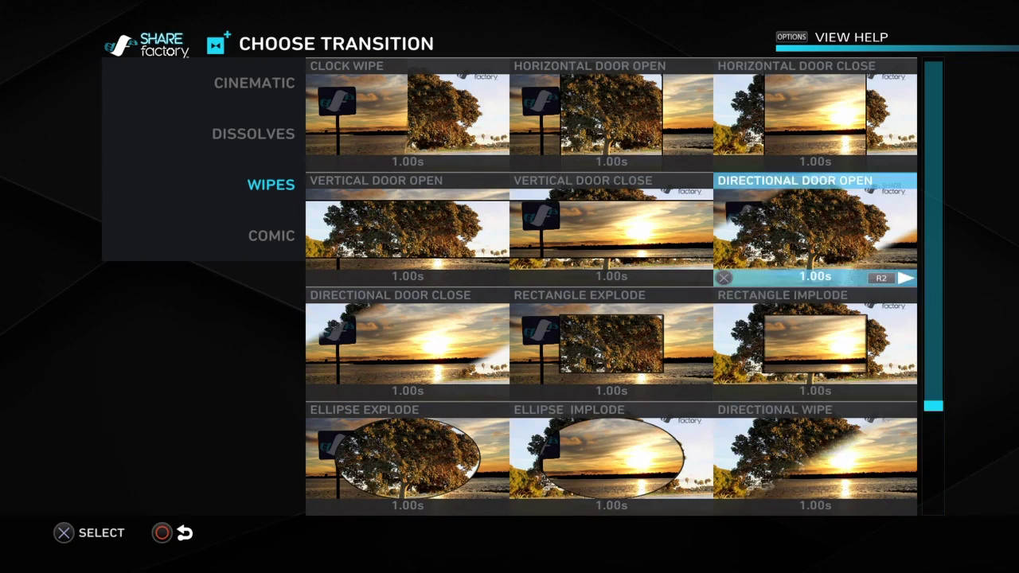
{"action": "key", "text": "Up"}
{"action": "key", "text": "Up"}
{"action": "key", "text": "Up"}
{"action": "key", "text": "Up"}
{"action": "key", "text": "Up"}
{"action": "key", "text": "Up"}
{"action": "key", "text": "Left"}
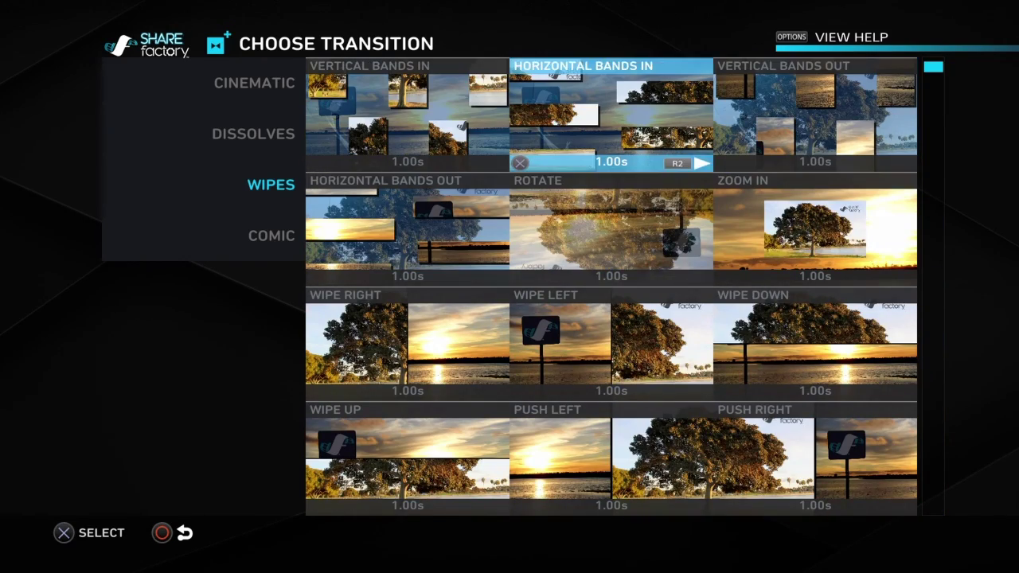
{"action": "key", "text": "Left"}
{"action": "key", "text": "Down"}
{"action": "key", "text": "Return"}
{"action": "key", "text": "Left"}
{"action": "key", "text": "Return"}
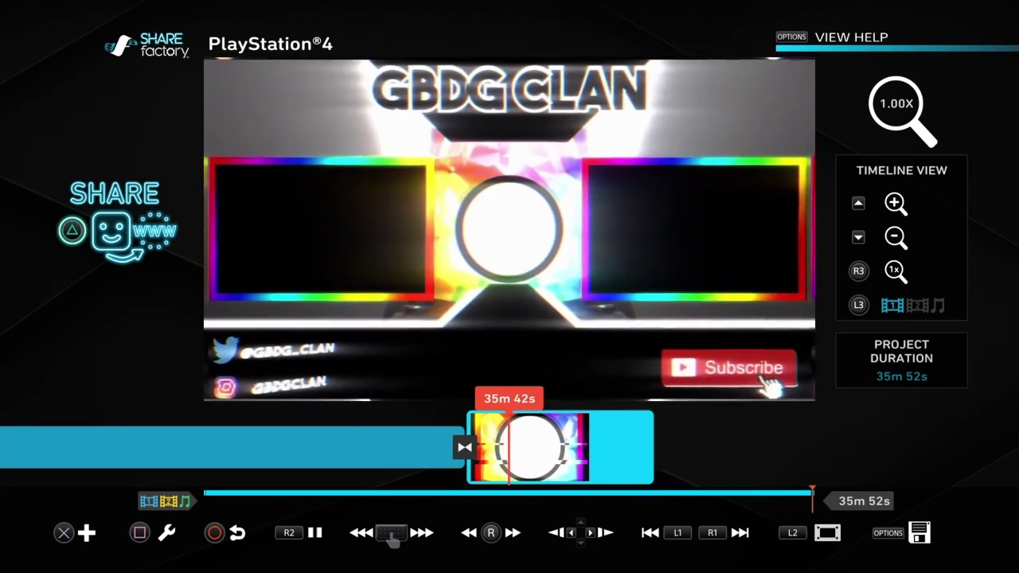
Dismiss the Add menu, scrub back to 0m 27s, and reopen the Add options there.
{"action": "key", "text": "Return"}
{"action": "key", "text": "Escape"}
{"action": "key", "text": "Left"}
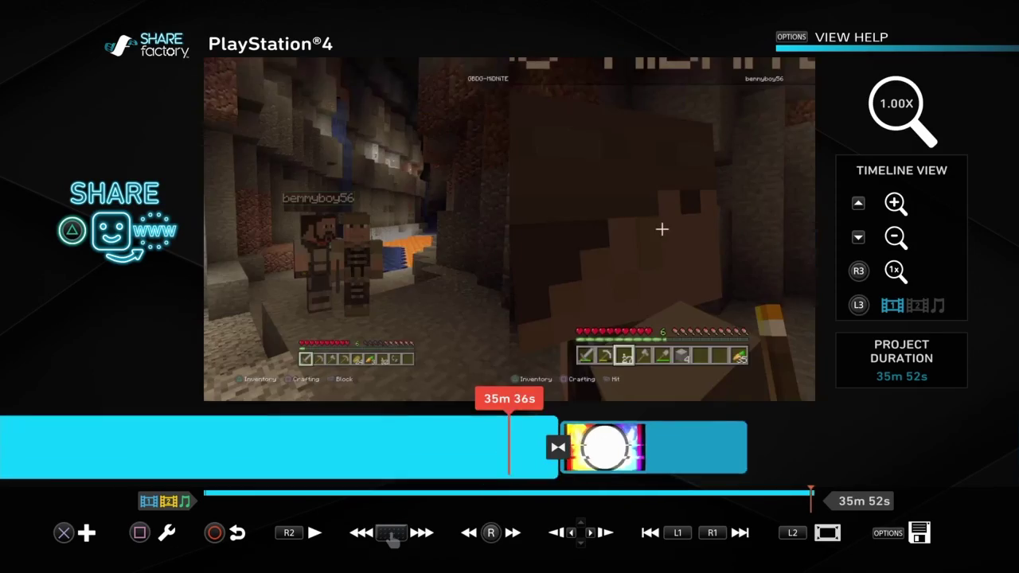
{"action": "key", "text": "Left"}
{"action": "key", "text": "Right"}
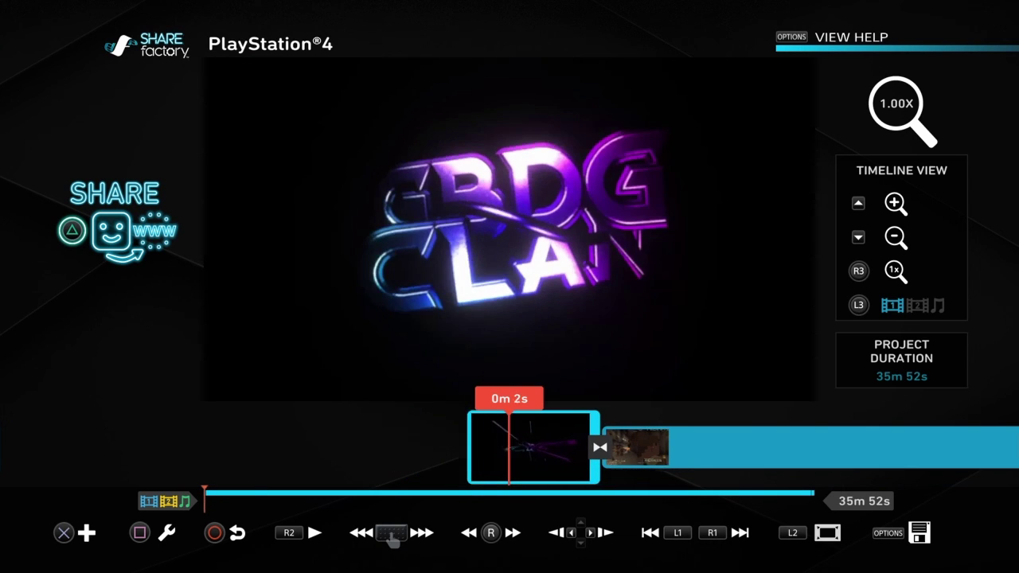
{"action": "key", "text": "Right"}
{"action": "key", "text": "Right"}
{"action": "key", "text": "Right"}
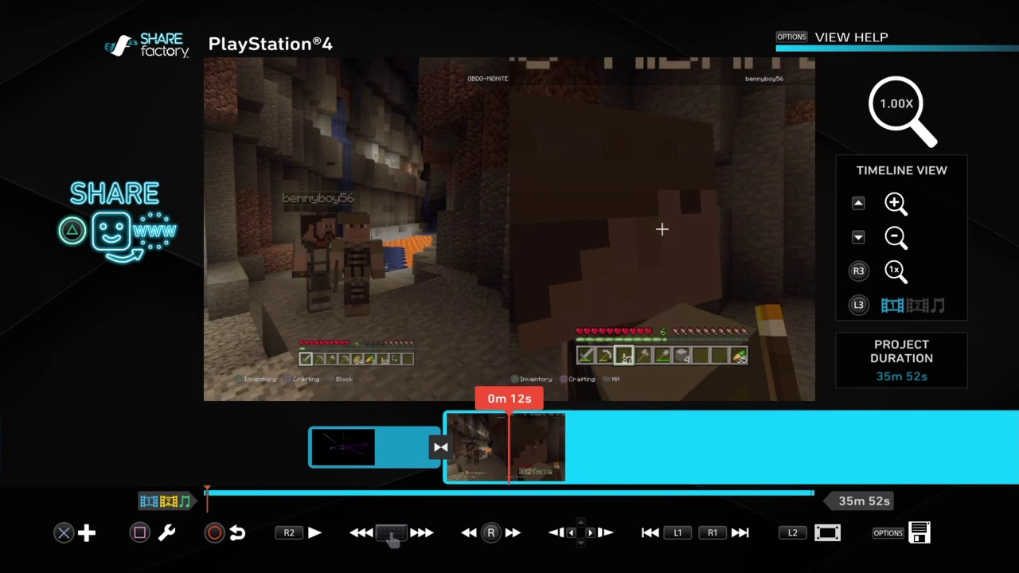
{"action": "key", "text": "Left"}
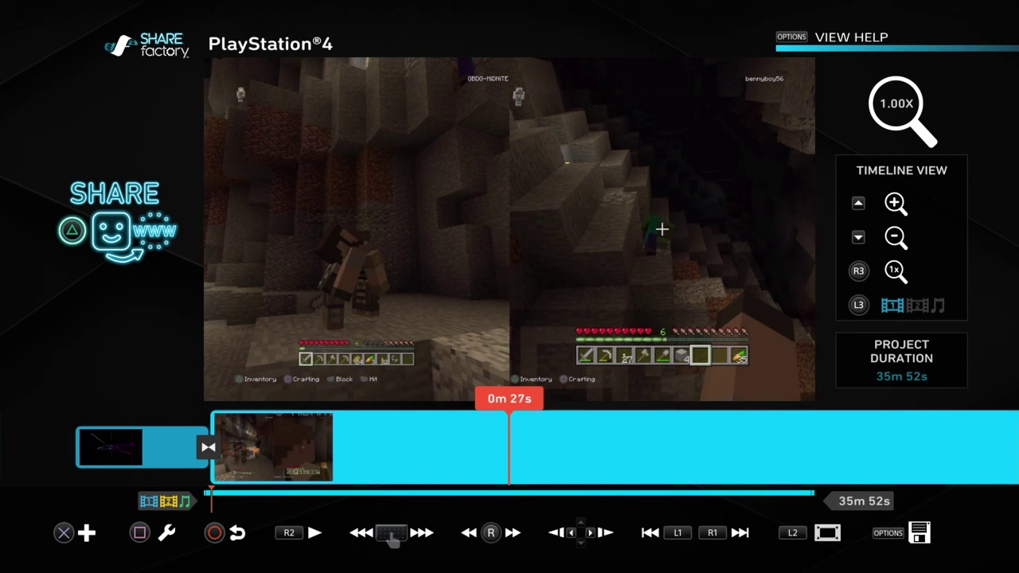
{"action": "key", "text": "Right"}
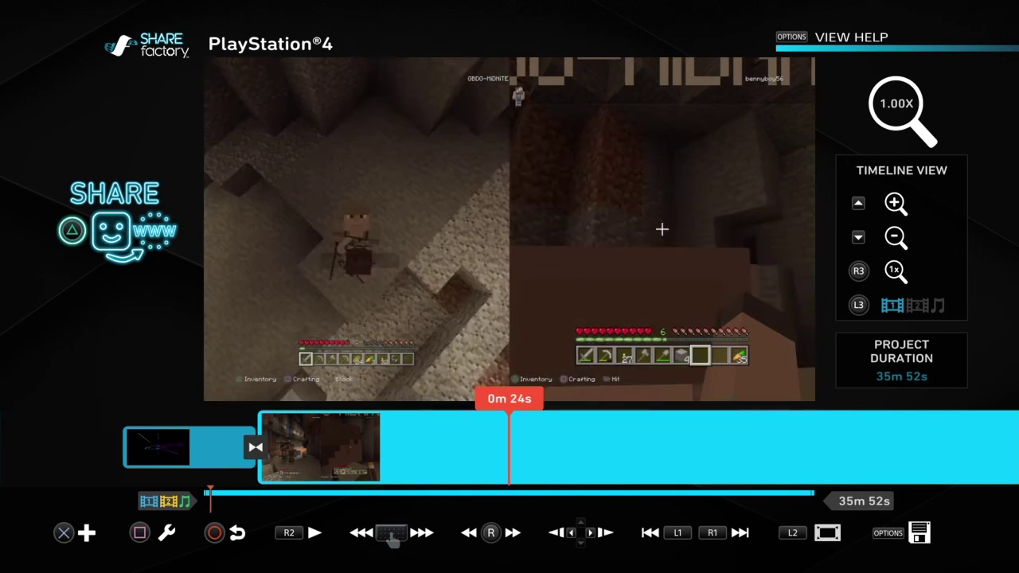
{"action": "key", "text": "Return"}
{"action": "key", "text": "Right"}
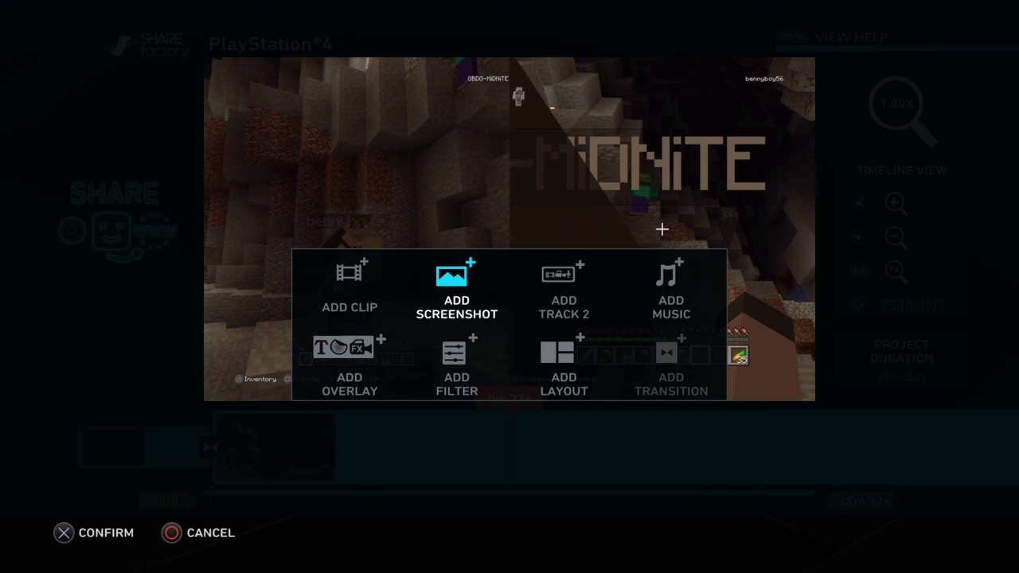
Choose Add Music, browse the library and sort options, then back out to the timeline.
{"action": "key", "text": "Right"}
{"action": "key", "text": "Right"}
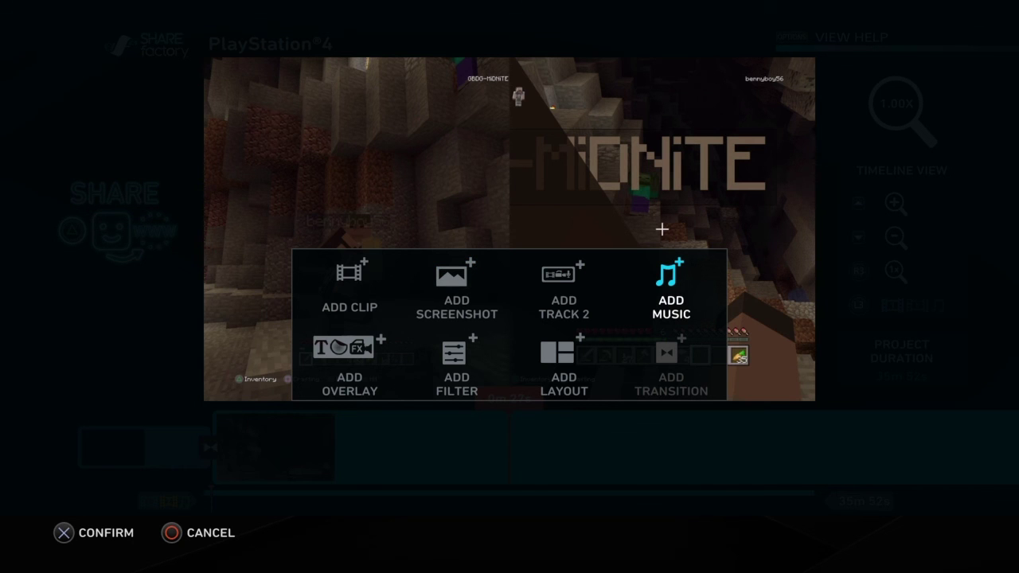
{"action": "key", "text": "Return"}
{"action": "key", "text": "Return"}
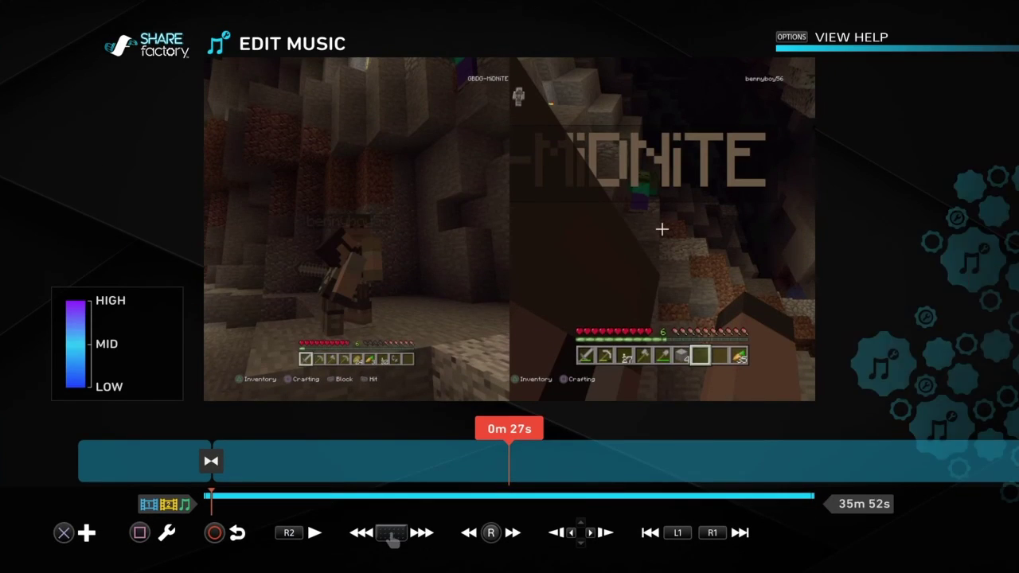
{"action": "key", "text": "Return"}
{"action": "key", "text": "Escape"}
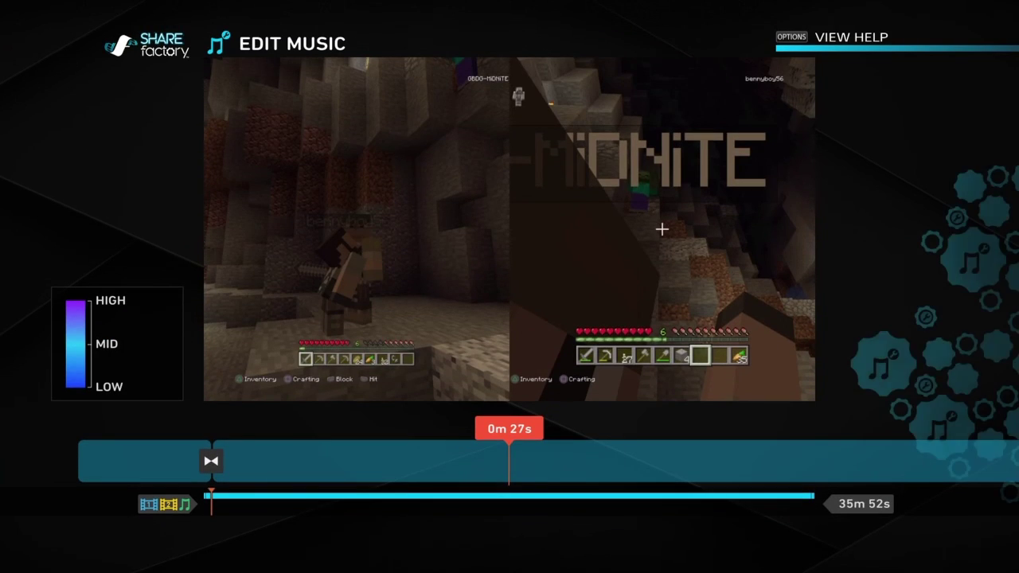
{"action": "key", "text": "Return"}
{"action": "key", "text": "Down"}
{"action": "key", "text": "Down"}
{"action": "key", "text": "Right"}
{"action": "key", "text": "Up"}
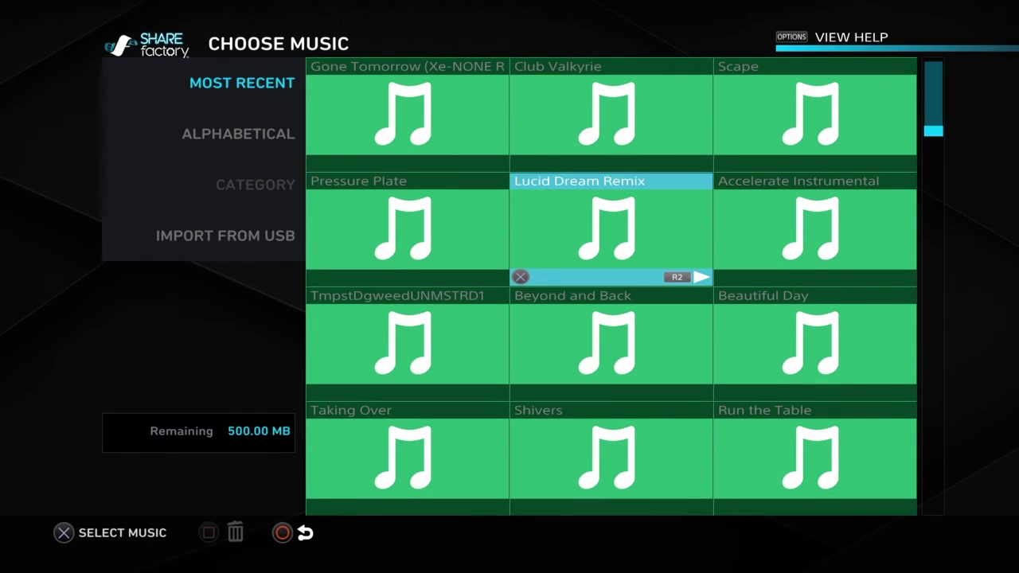
{"action": "key", "text": "Left"}
{"action": "key", "text": "Left"}
{"action": "key", "text": "Up"}
{"action": "key", "text": "Down"}
{"action": "key", "text": "Up"}
{"action": "key", "text": "Escape"}
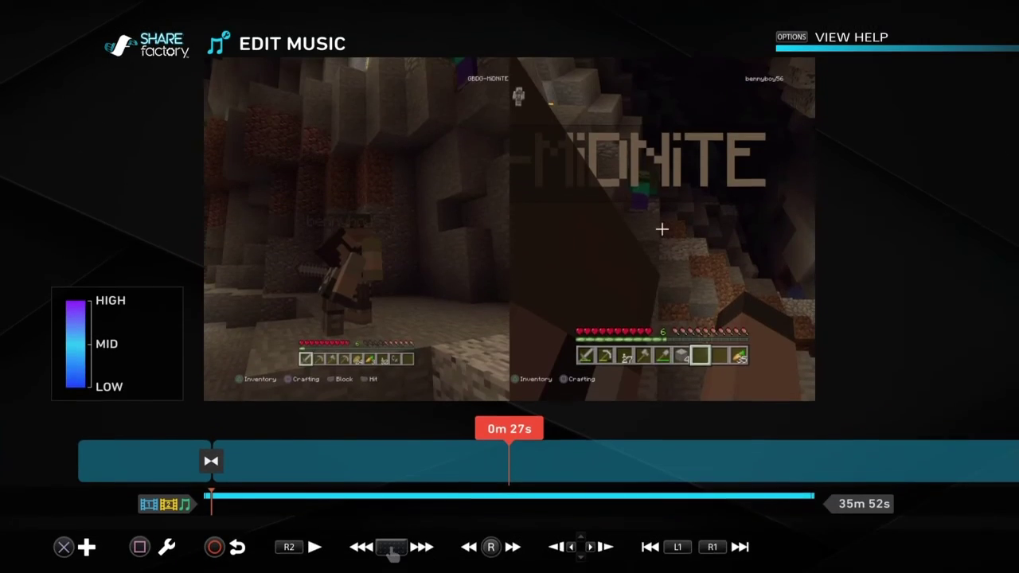
{"action": "key", "text": "Escape"}
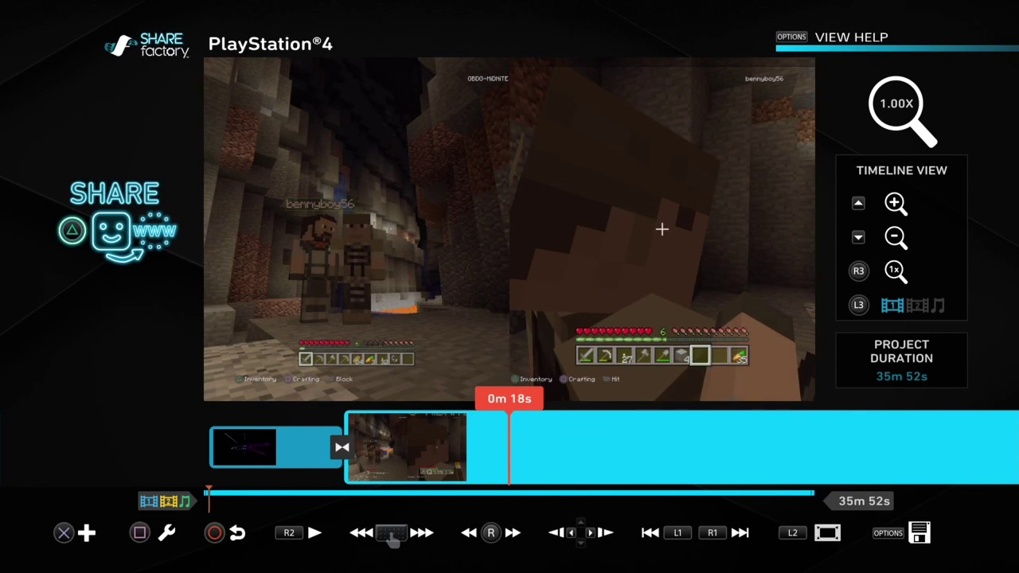
Open the gameplay clip's edit options and choose Edit Music.
{"action": "key", "text": "Return"}
{"action": "key", "text": "Right"}
{"action": "key", "text": "Right"}
{"action": "key", "text": "Right"}
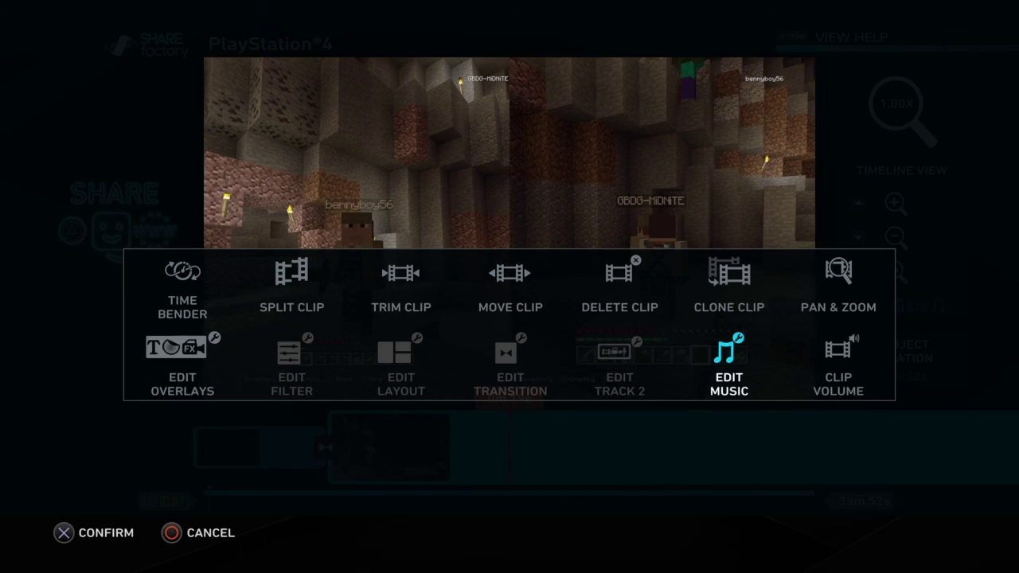
{"action": "key", "text": "Up"}
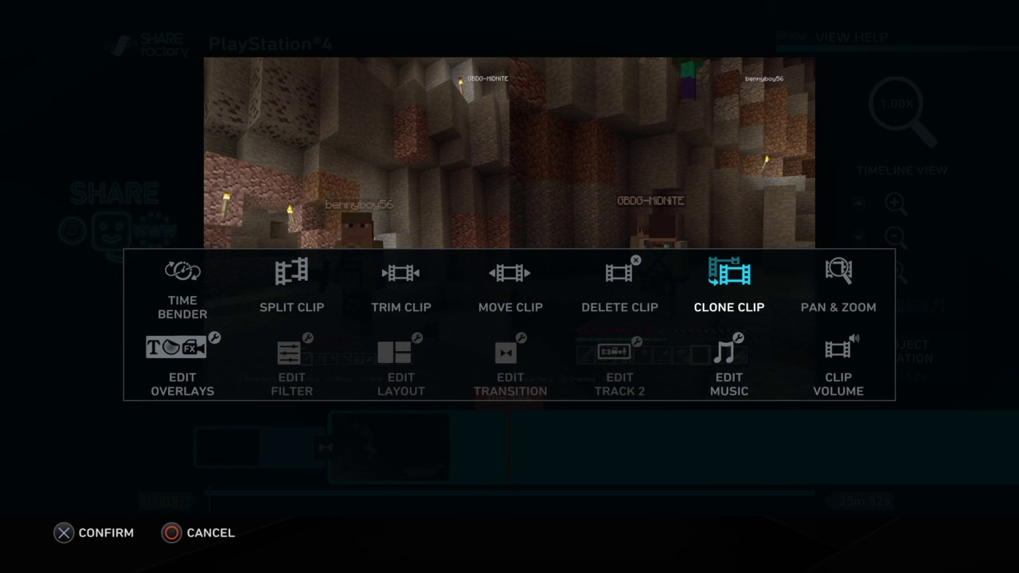
{"action": "key", "text": "Down"}
{"action": "key", "text": "Return"}
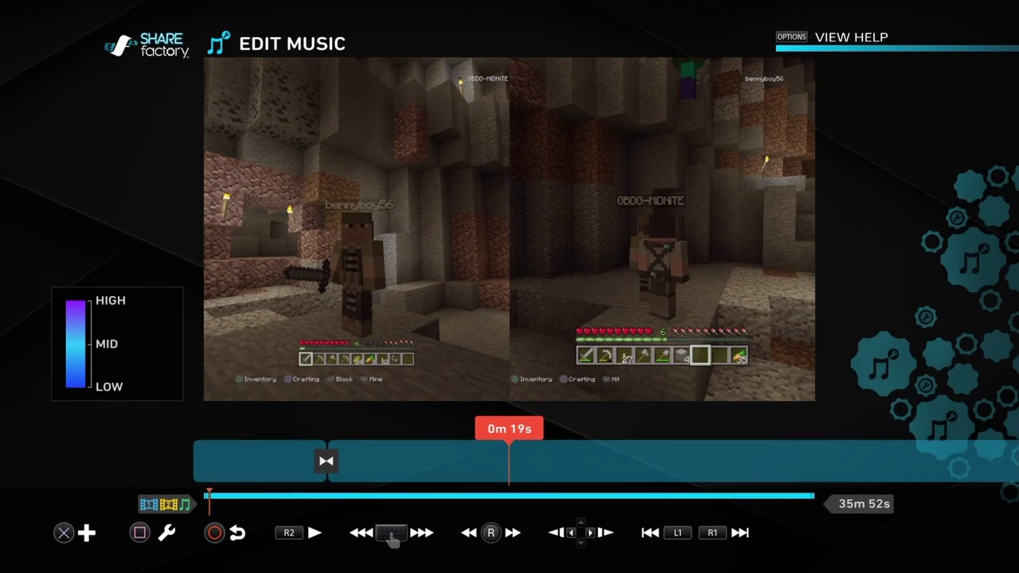
Move the playhead to 0m 13s and browse the music tracks, including Bombs Away.
{"action": "key", "text": "Right"}
{"action": "key", "text": "Left"}
{"action": "key", "text": "Left"}
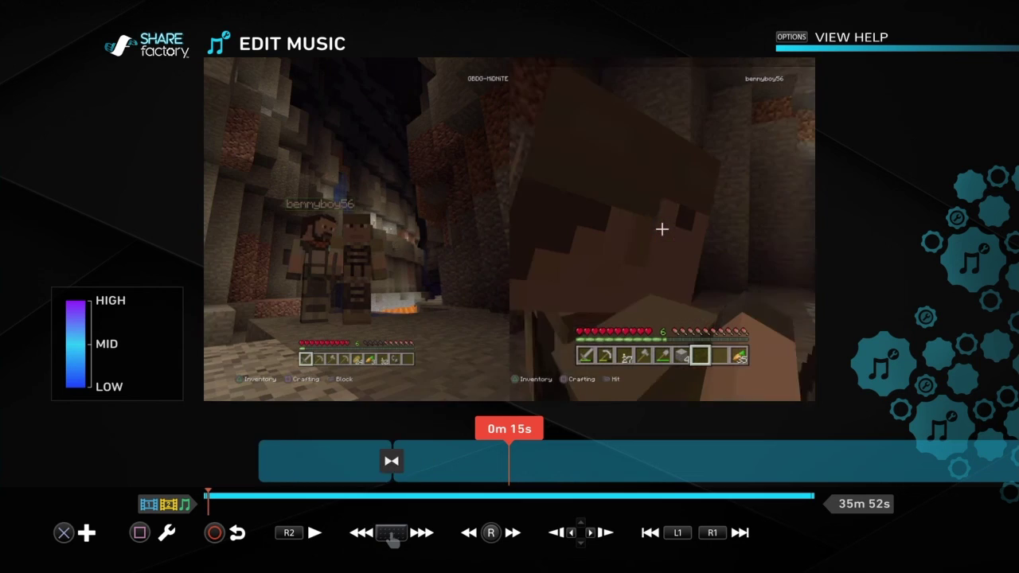
{"action": "key", "text": "Left"}
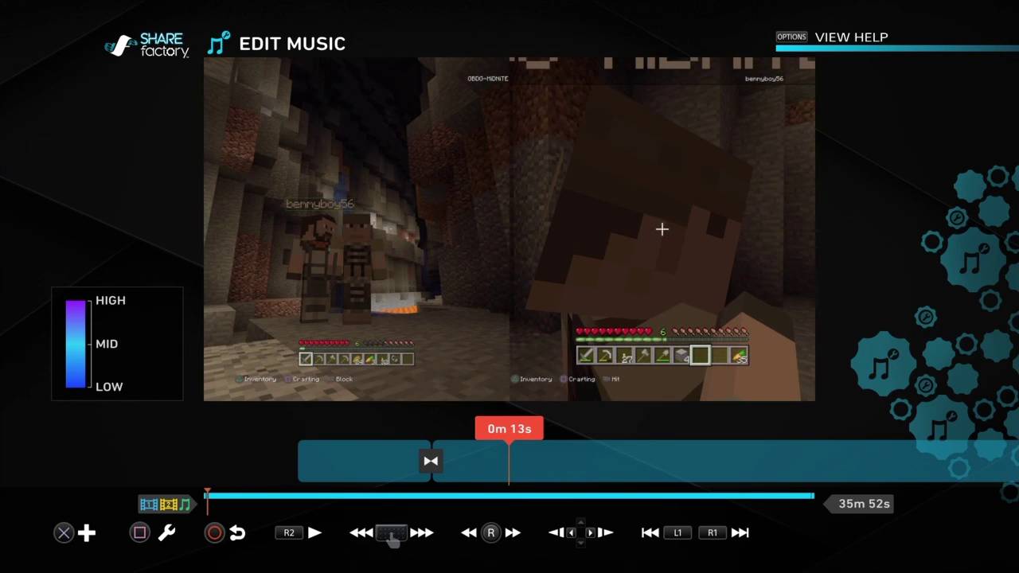
{"action": "key", "text": "Return"}
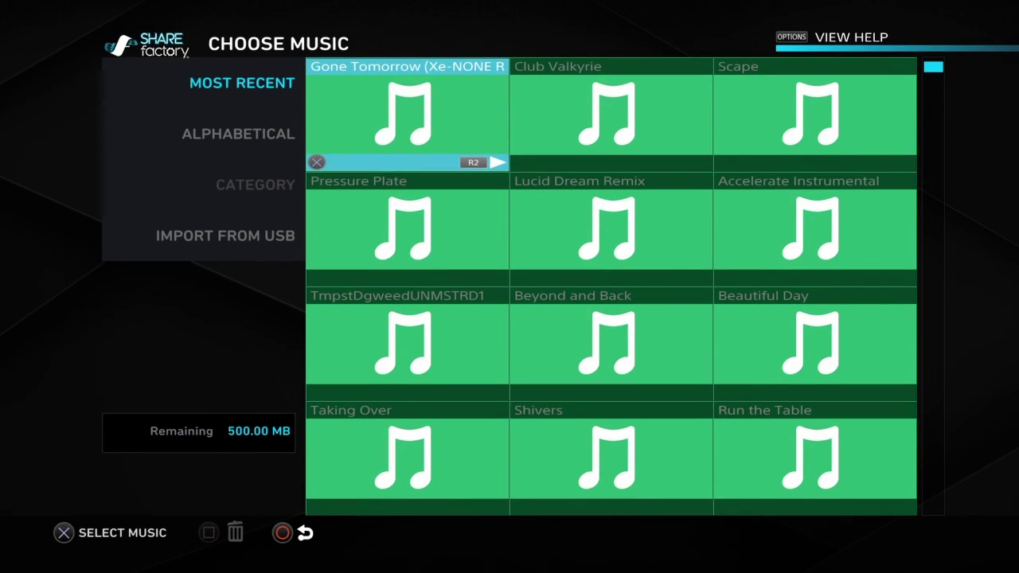
{"action": "key", "text": "Right"}
{"action": "key", "text": "Right"}
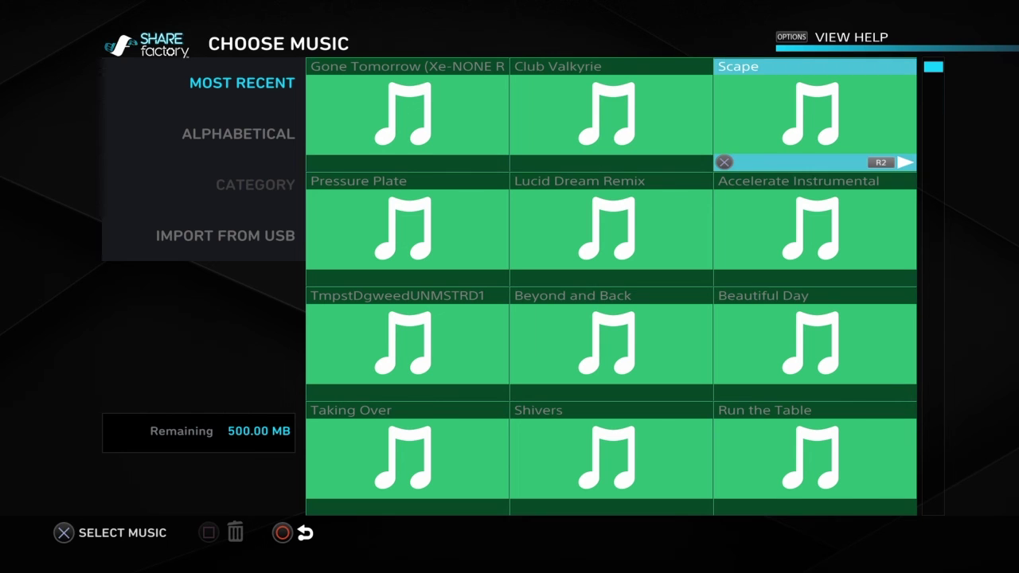
{"action": "key", "text": "Down"}
{"action": "key", "text": "Down"}
{"action": "key", "text": "Down"}
{"action": "key", "text": "Down"}
{"action": "key", "text": "Down"}
{"action": "key", "text": "Down"}
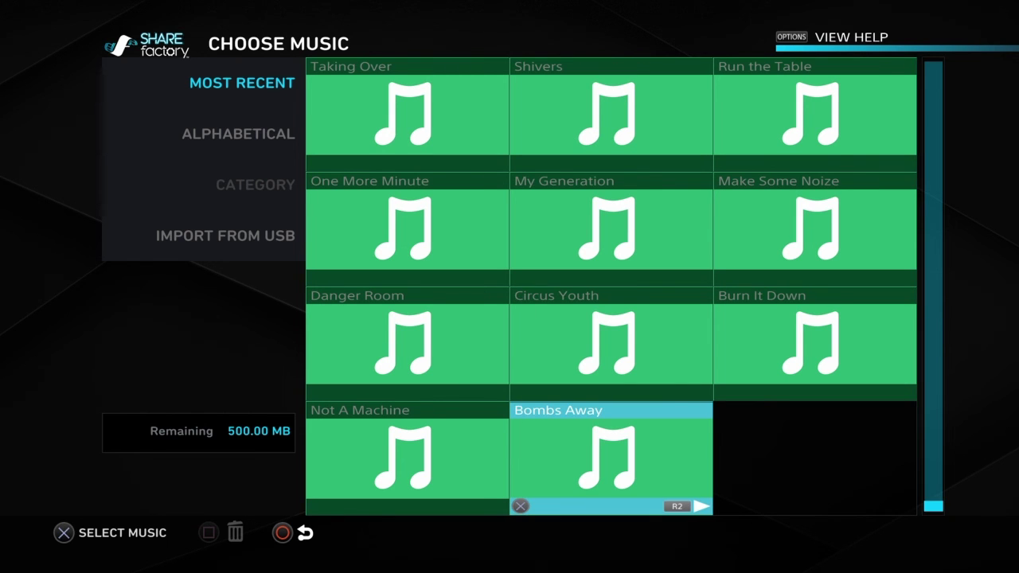
{"action": "key", "text": "Up"}
{"action": "key", "text": "Up"}
{"action": "key", "text": "Down"}
{"action": "key", "text": "Down"}
{"action": "key", "text": "Left"}
{"action": "key", "text": "Up"}
{"action": "key", "text": "Up"}
{"action": "key", "text": "Up"}
{"action": "key", "text": "Up"}
{"action": "key", "text": "Up"}
{"action": "key", "text": "Down"}
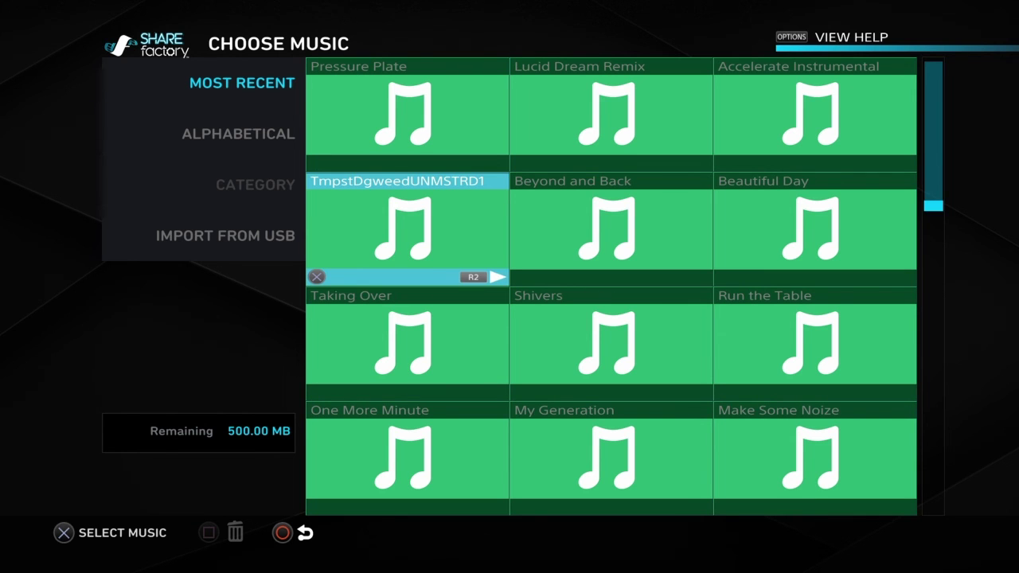
Try Import from USB, dismiss the missing-drive notice, and leave the library.
{"action": "key", "text": "Down"}
{"action": "key", "text": "Down"}
{"action": "key", "text": "Down"}
{"action": "key", "text": "Up"}
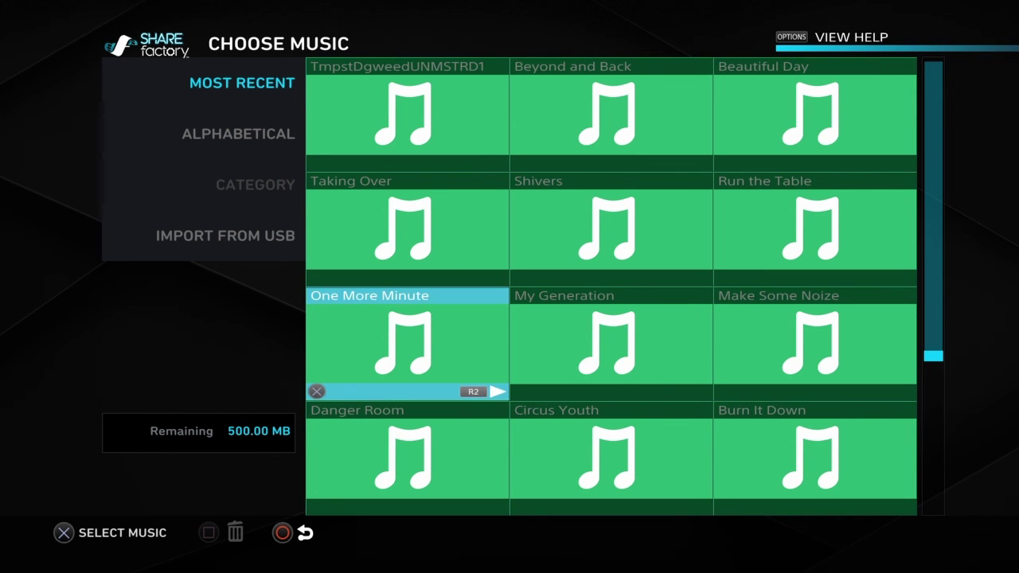
{"action": "key", "text": "Left"}
{"action": "key", "text": "Down"}
{"action": "key", "text": "Down"}
{"action": "key", "text": "Return"}
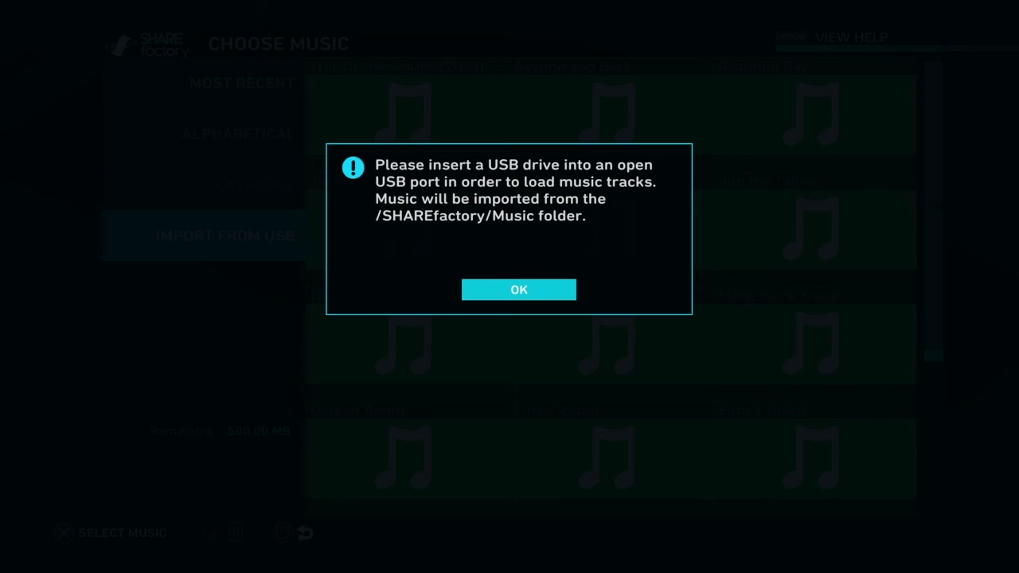
{"action": "key", "text": "Return"}
{"action": "key", "text": "Return"}
{"action": "key", "text": "Return"}
{"action": "key", "text": "Up"}
{"action": "key", "text": "Up"}
{"action": "key", "text": "Right"}
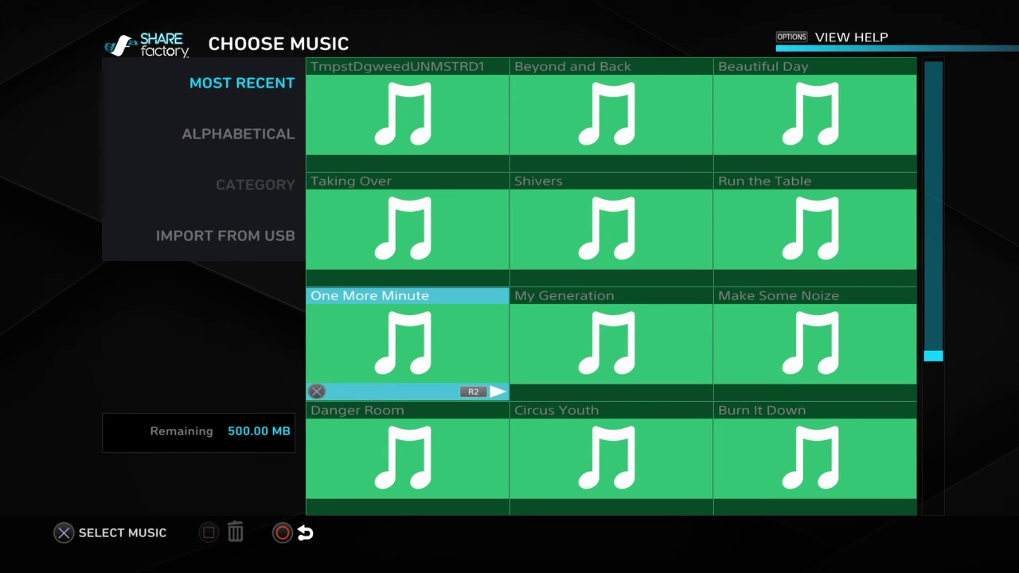
{"action": "key", "text": "Return"}
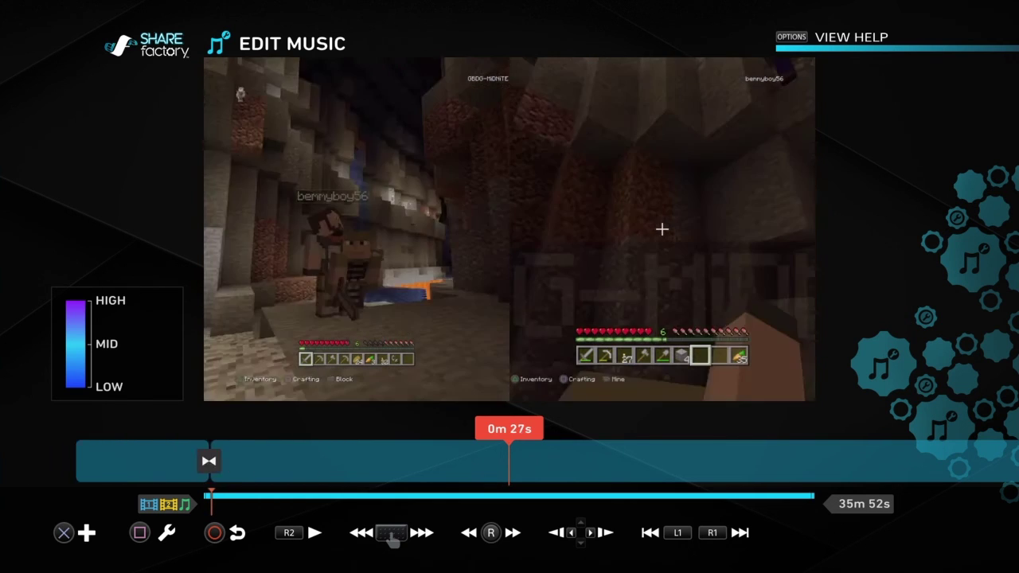
Reopen the music library and add the Gone Tomorrow track to the project.
{"action": "key", "text": "Left"}
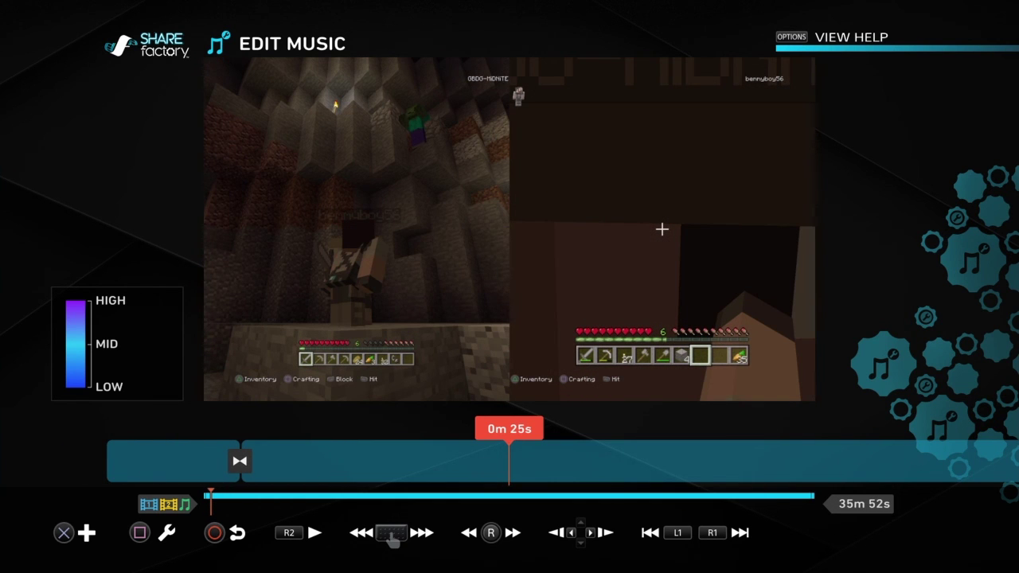
{"action": "key", "text": "Escape"}
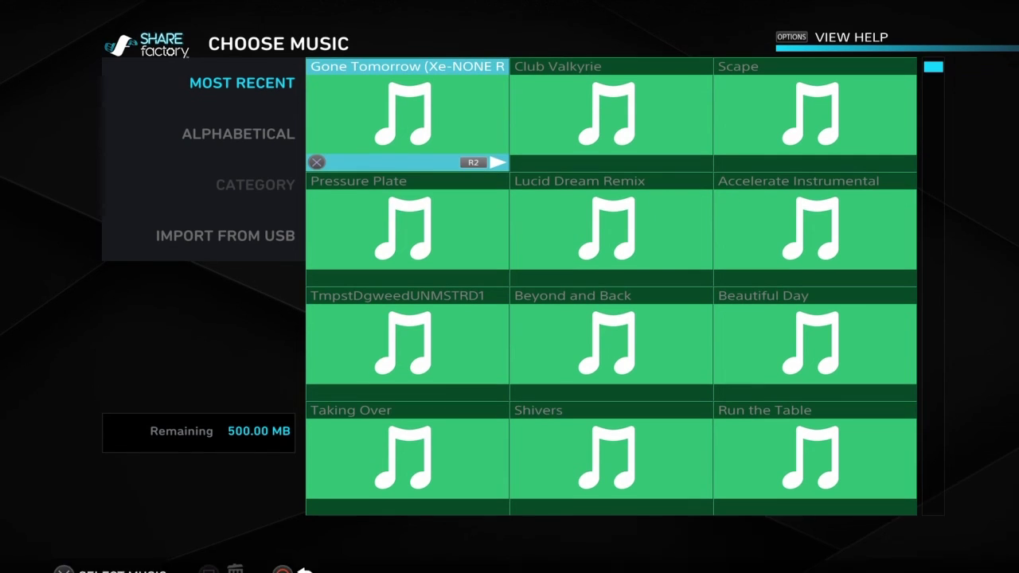
{"action": "key", "text": "Right"}
{"action": "key", "text": "Left"}
{"action": "key", "text": "Return"}
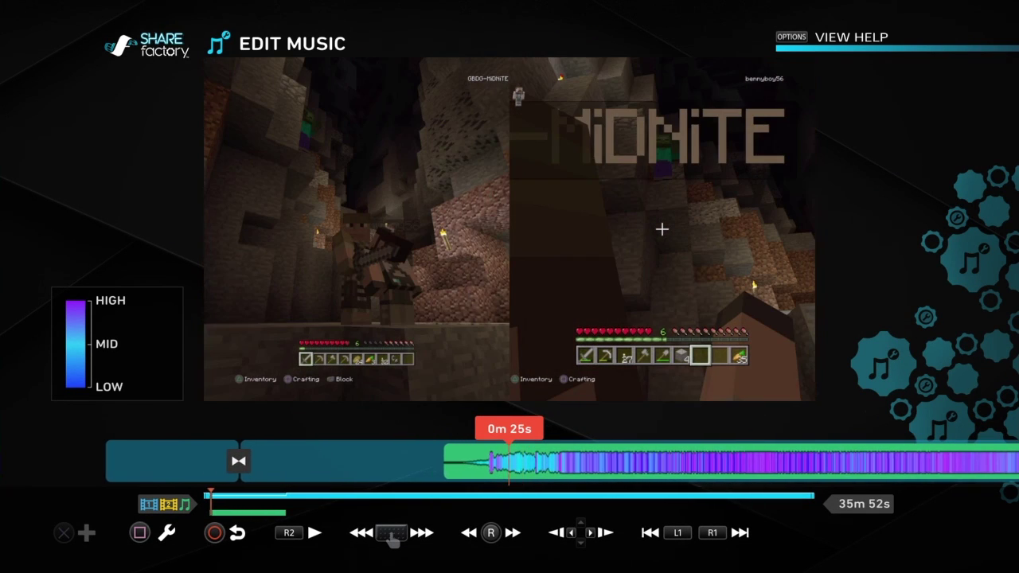
Preview the gameplay with the Gone Tomorrow track from 0m 21s, then exit Edit Music.
{"action": "key", "text": "Left"}
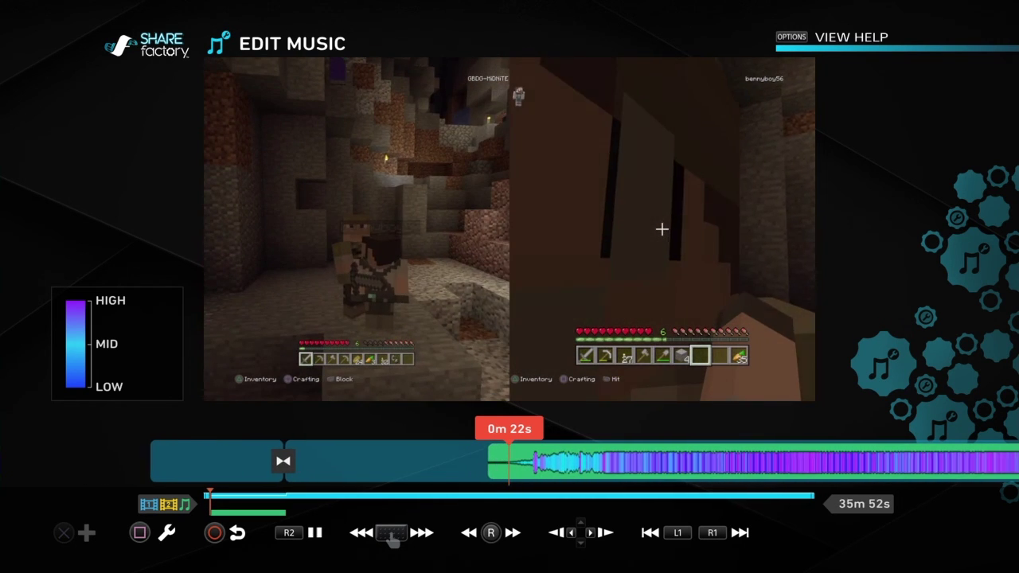
{"action": "key", "text": "space"}
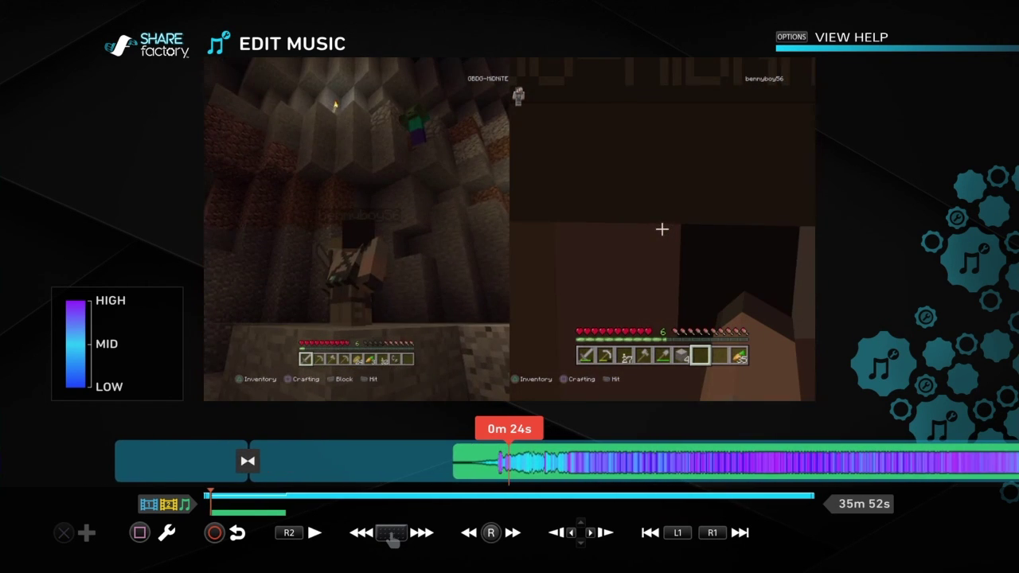
{"action": "key", "text": "space"}
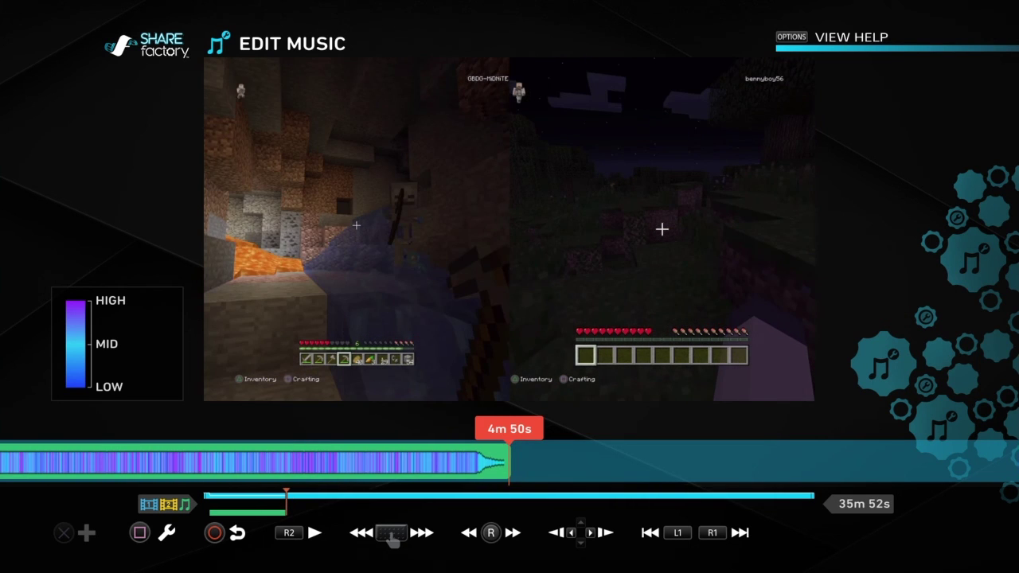
{"action": "key", "text": "Left"}
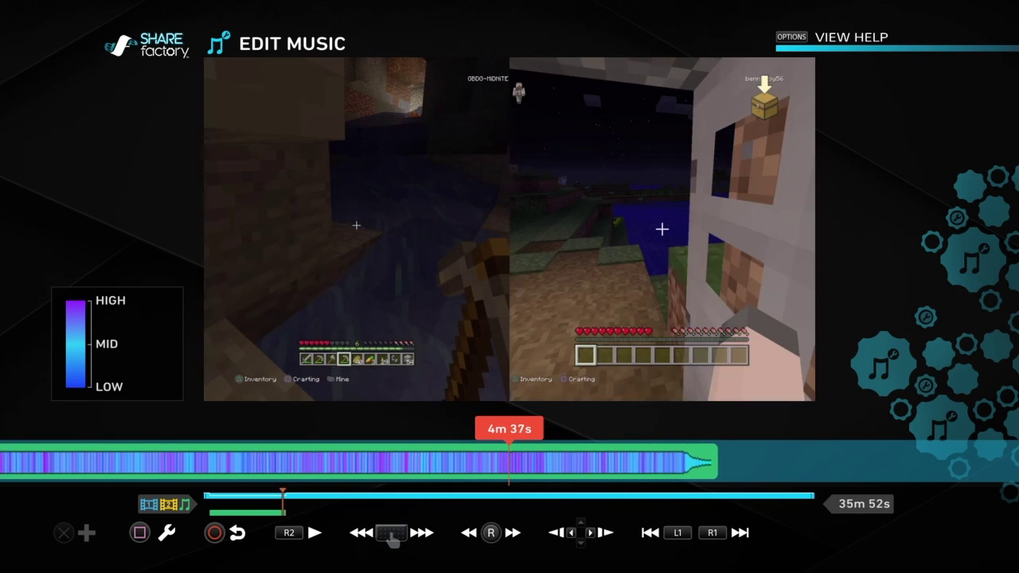
{"action": "key", "text": "Escape"}
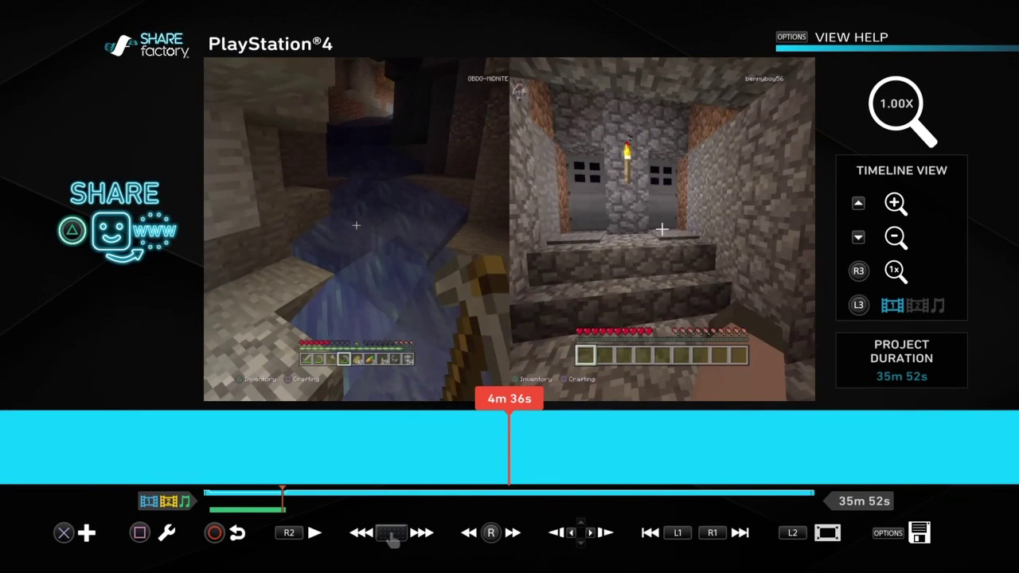
Enter Edit Music mode and browse the available music editing actions.
{"action": "key", "text": "Return"}
{"action": "key", "text": "Escape"}
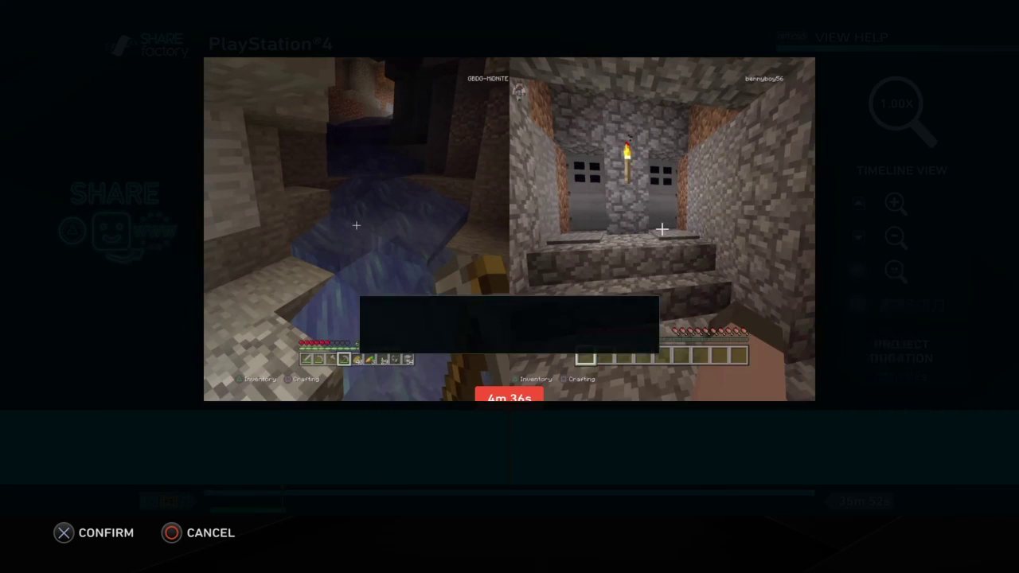
{"action": "key", "text": "Return"}
{"action": "key", "text": "Return"}
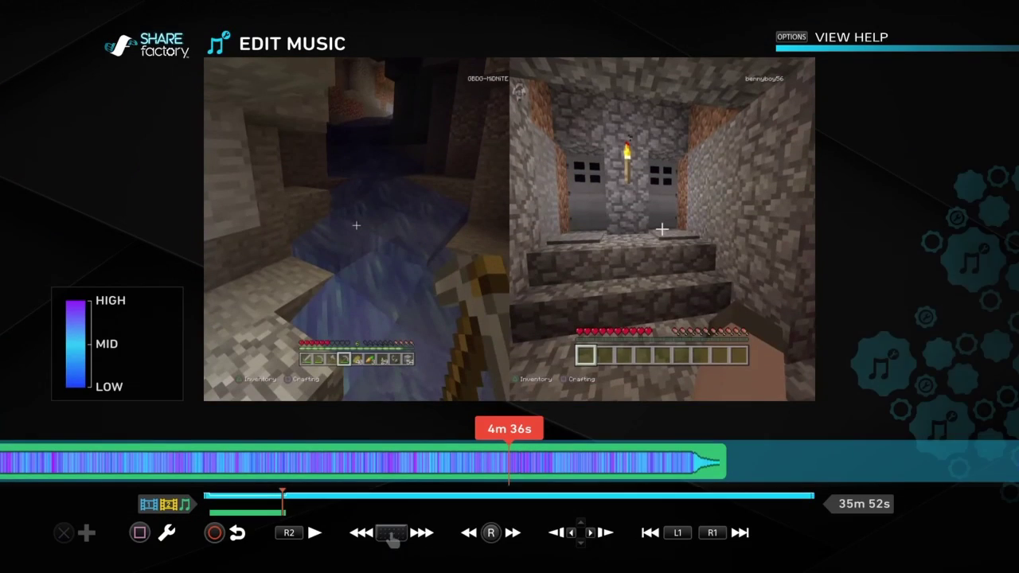
{"action": "key", "text": "Return"}
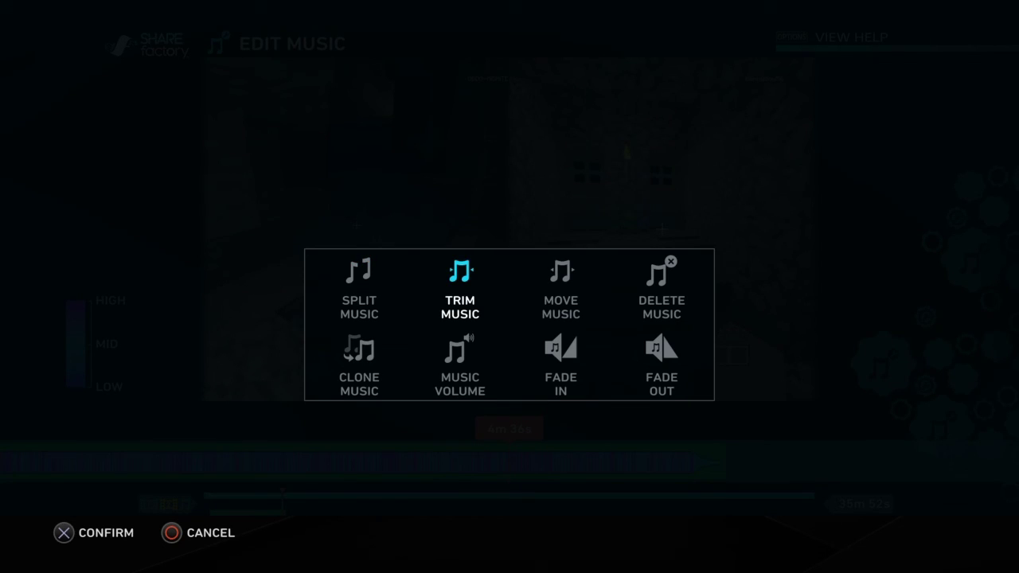
{"action": "key", "text": "Right"}
{"action": "key", "text": "Right"}
{"action": "key", "text": "Down"}
{"action": "key", "text": "Left"}
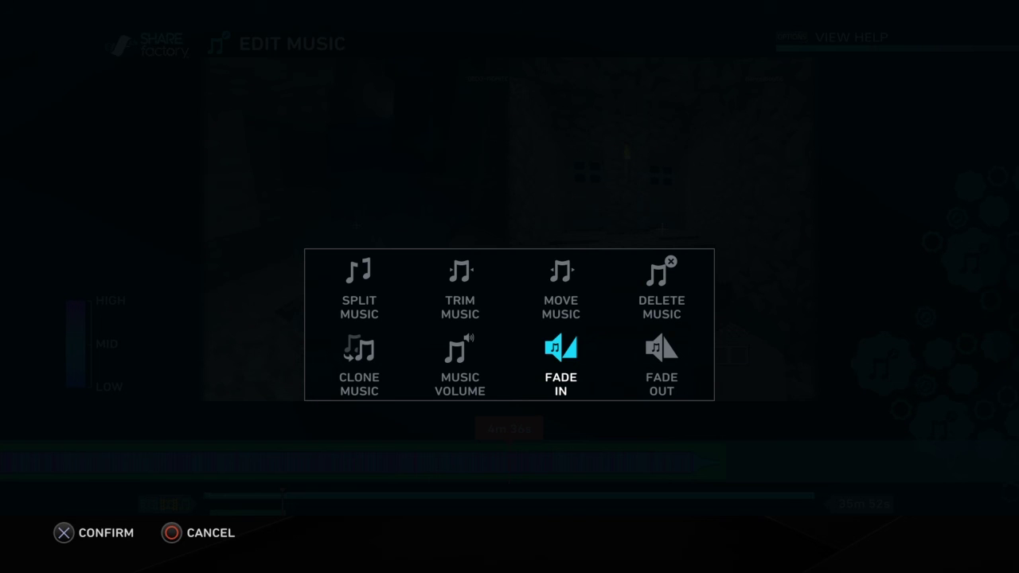
Choose Delete Music and confirm, removing the music track from the project.
{"action": "key", "text": "Right"}
{"action": "key", "text": "Up"}
{"action": "key", "text": "Return"}
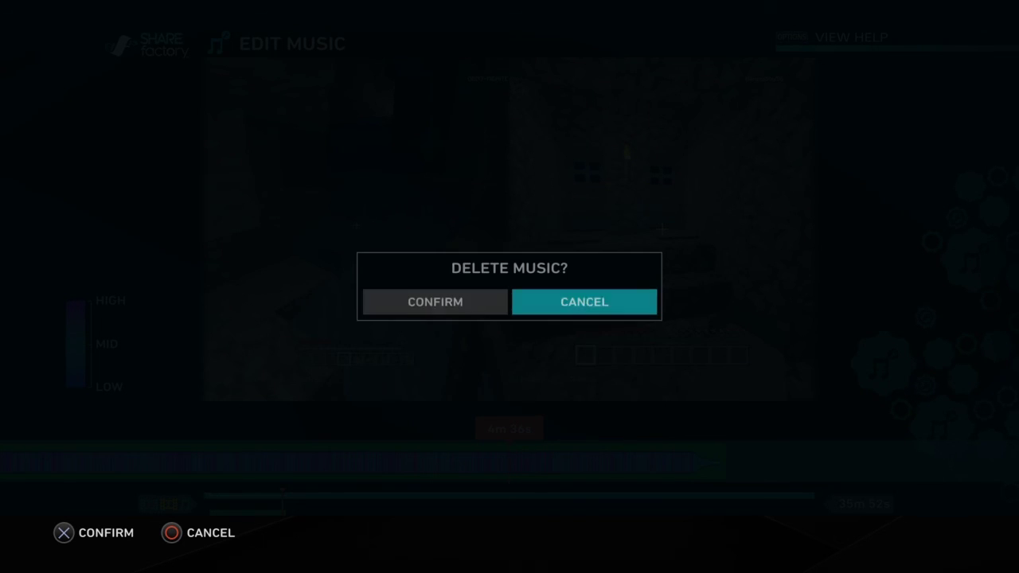
{"action": "key", "text": "Left"}
{"action": "key", "text": "Return"}
{"action": "key", "text": "Left"}
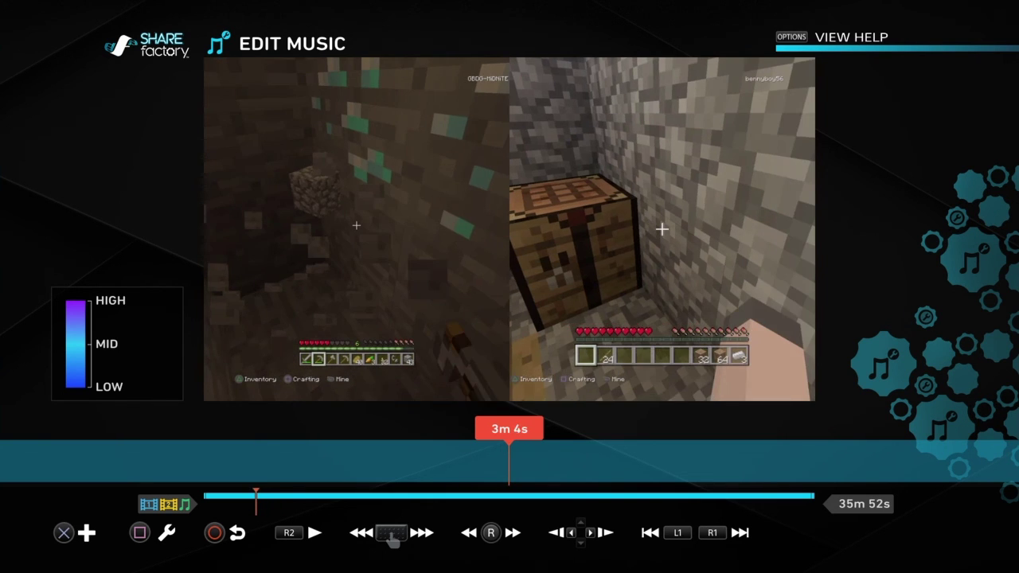
Leave the music editor, review the save and share exit choices, and cancel exiting.
{"action": "key", "text": "Escape"}
{"action": "key", "text": "Escape"}
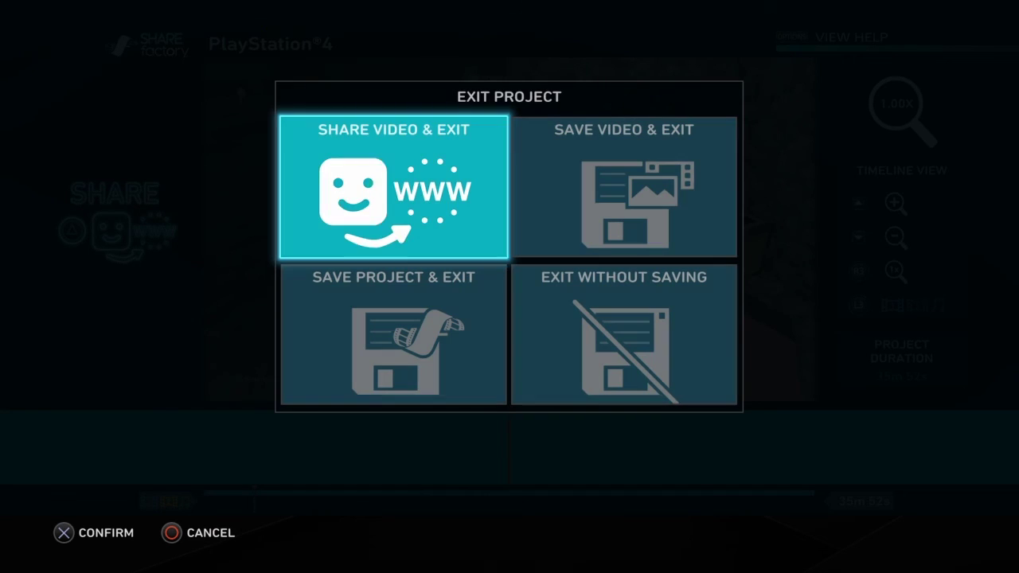
{"action": "key", "text": "Escape"}
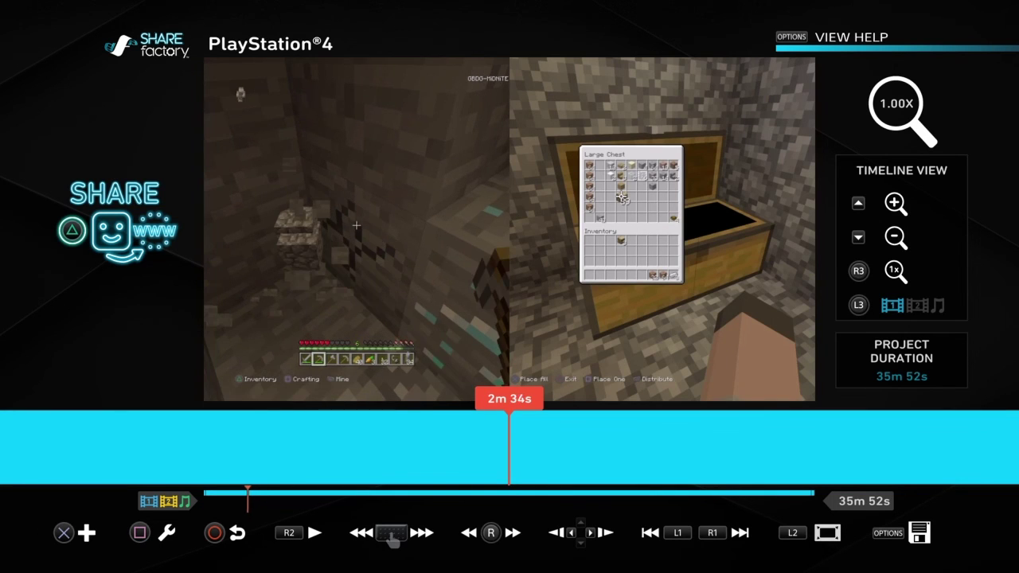
{"action": "key", "text": "Escape"}
{"action": "key", "text": "Right"}
{"action": "key", "text": "Left"}
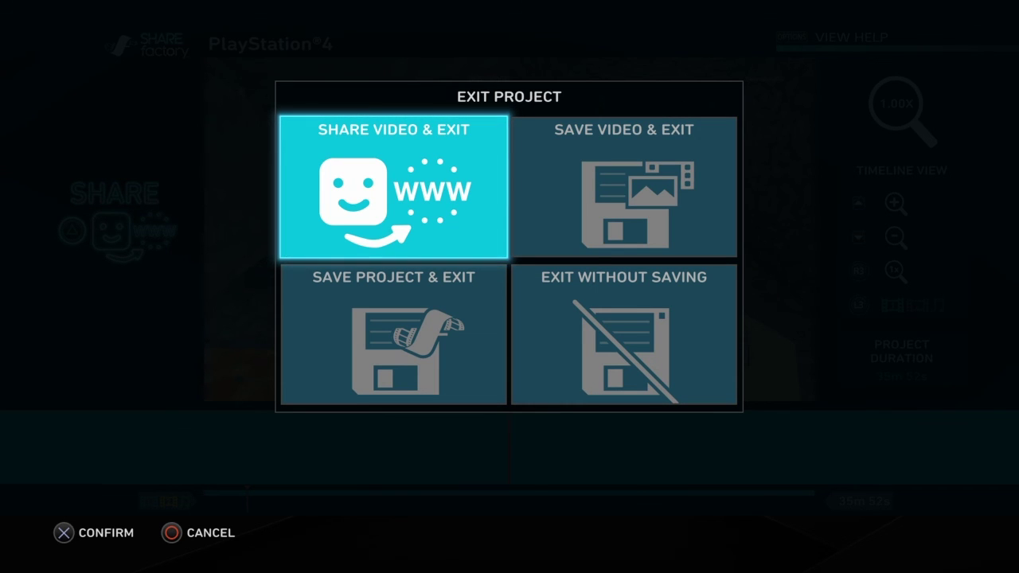
{"action": "key", "text": "Escape"}
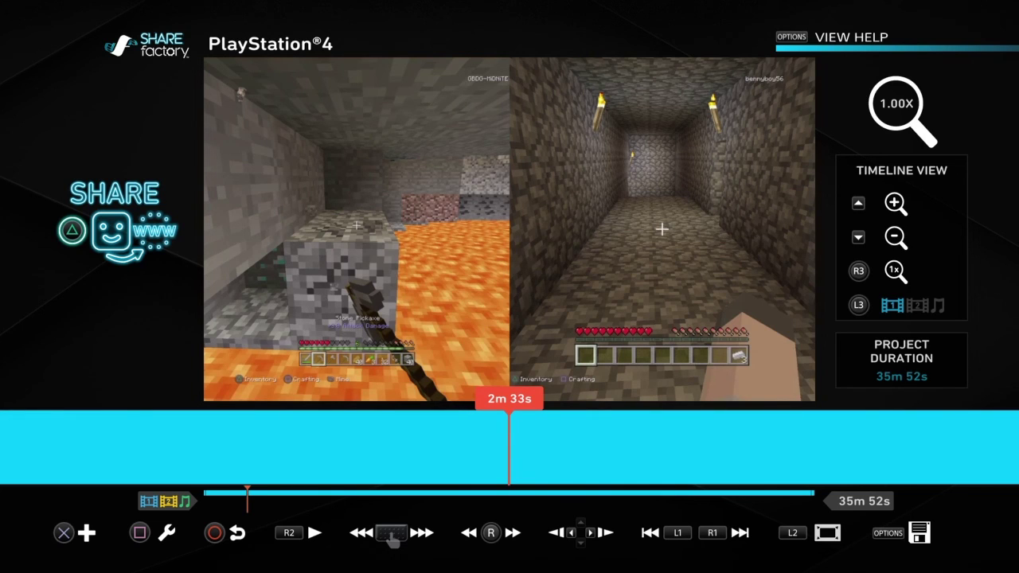
Rewind the timeline to 1m 57s, review the export and thumbnail options, then close them.
{"action": "key", "text": "Left"}
{"action": "key", "text": "Left"}
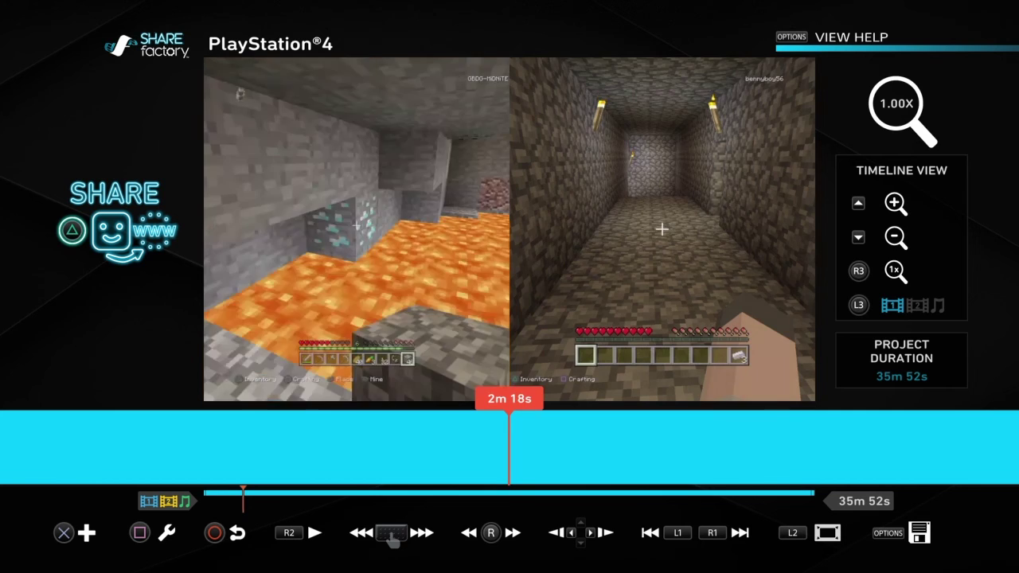
{"action": "key", "text": "Left"}
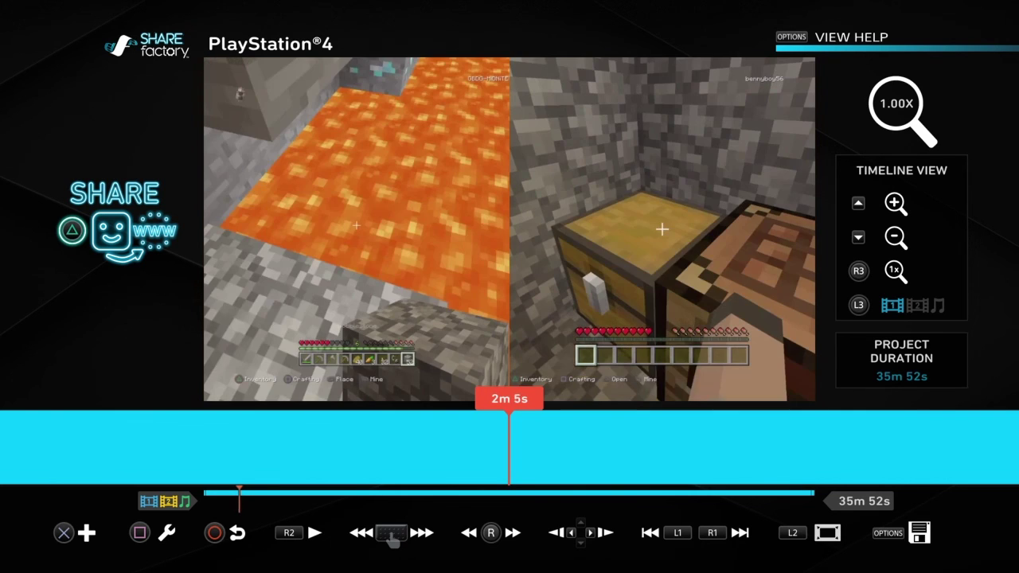
{"action": "key", "text": "Left"}
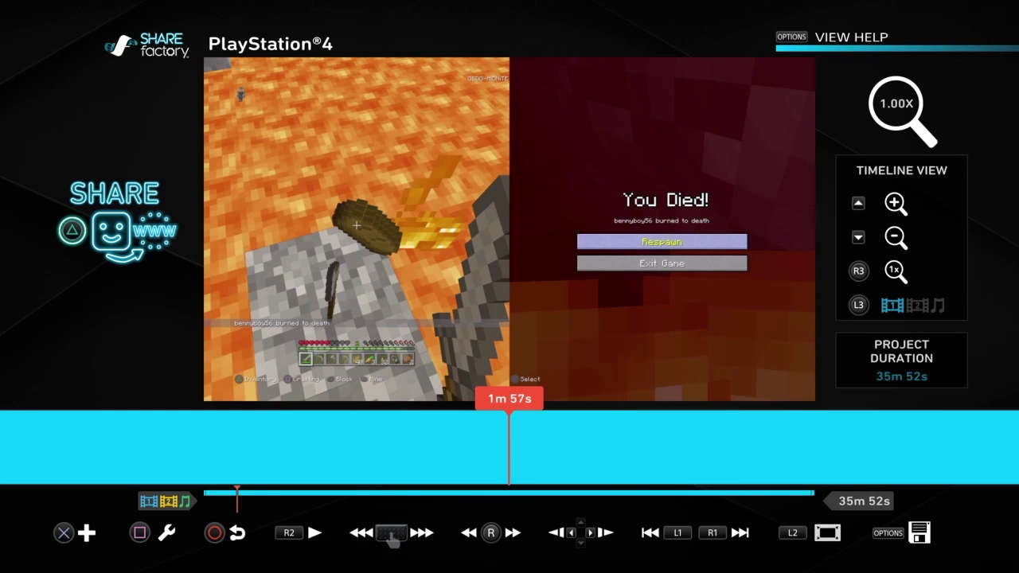
{"action": "key", "text": "Return"}
{"action": "key", "text": "Escape"}
{"action": "key", "text": "Escape"}
{"action": "key", "text": "Right"}
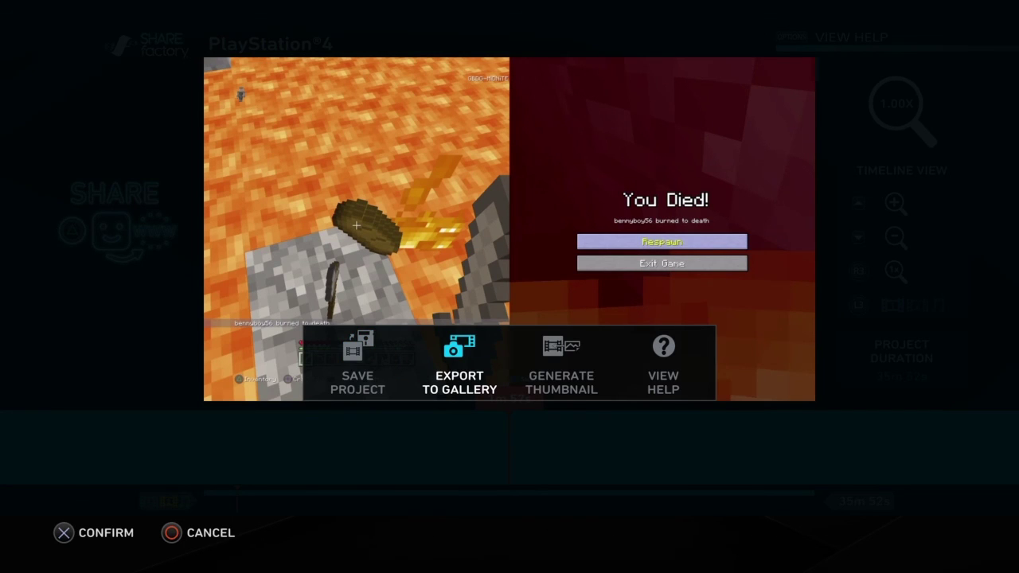
{"action": "key", "text": "Right"}
{"action": "key", "text": "Right"}
{"action": "key", "text": "Left"}
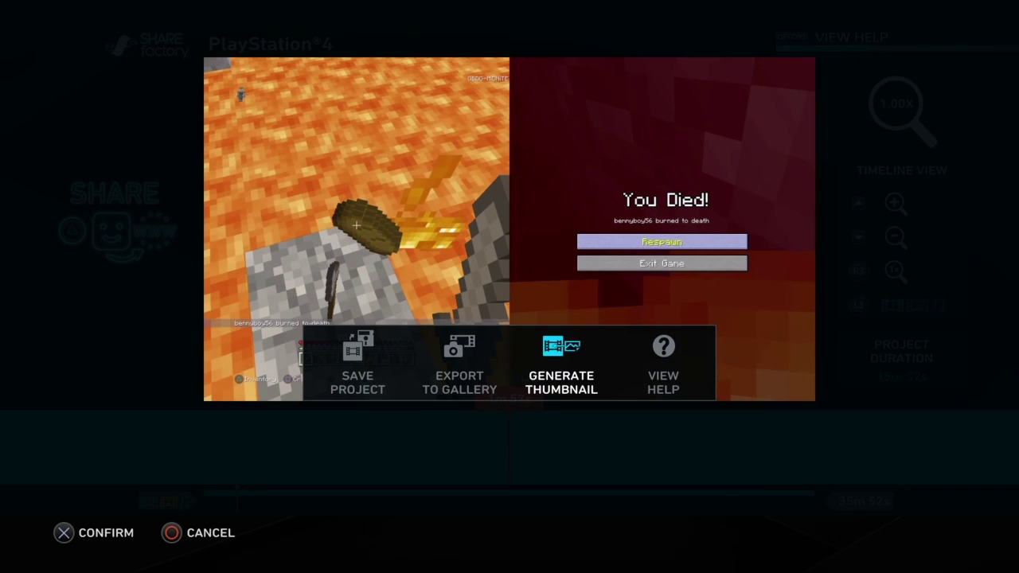
{"action": "key", "text": "Escape"}
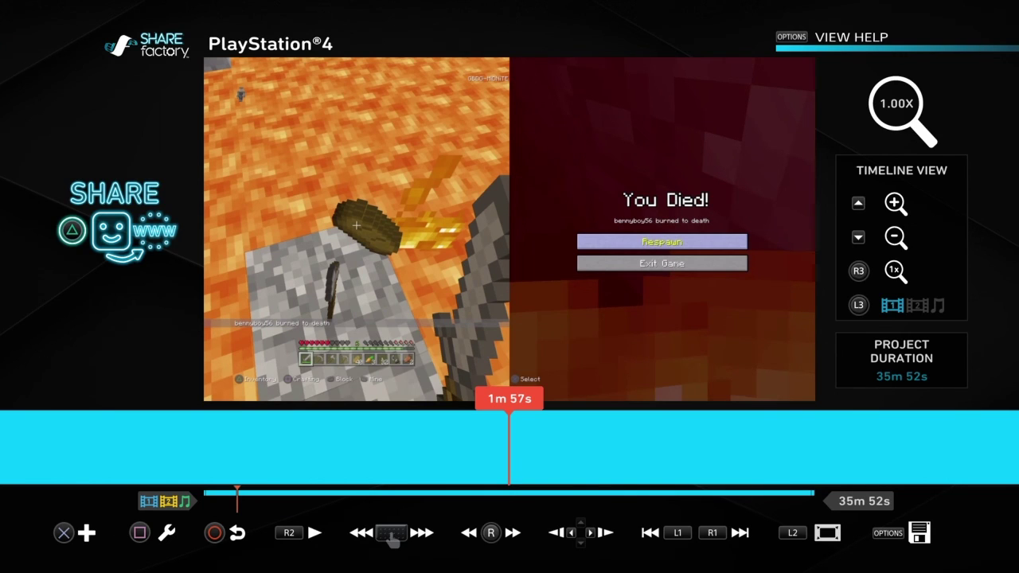